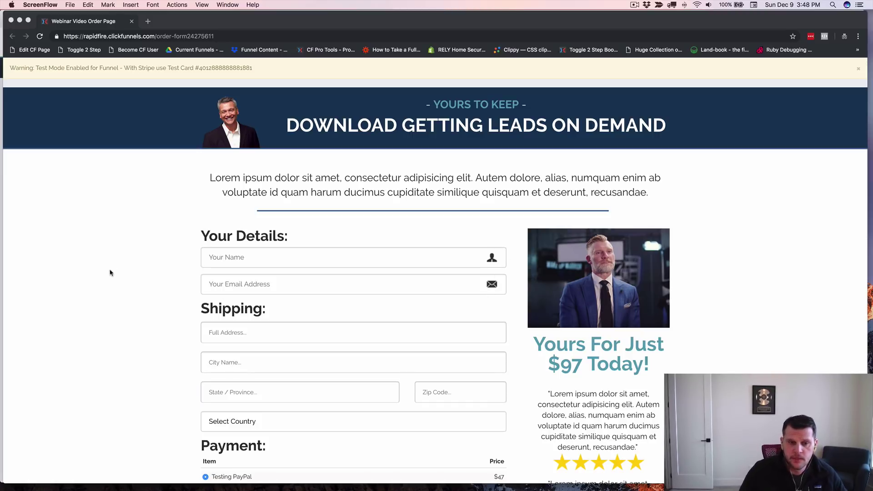
Step: Bring the Chrome window with the 'Download Getting Leads On Demand' order page to the front
left_click(193, 265)
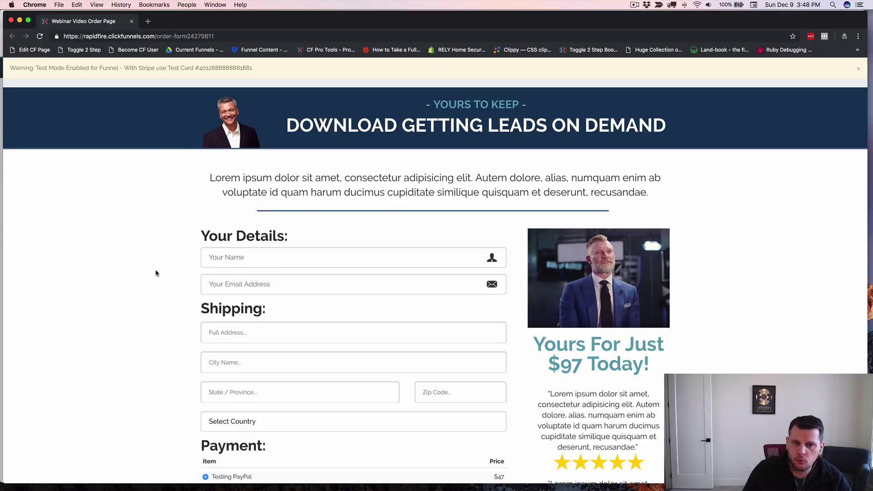
Step: Scroll down to the Payment section, the 'Yes, I will Take It!' box and order total
scroll(157, 273, "down", 3)
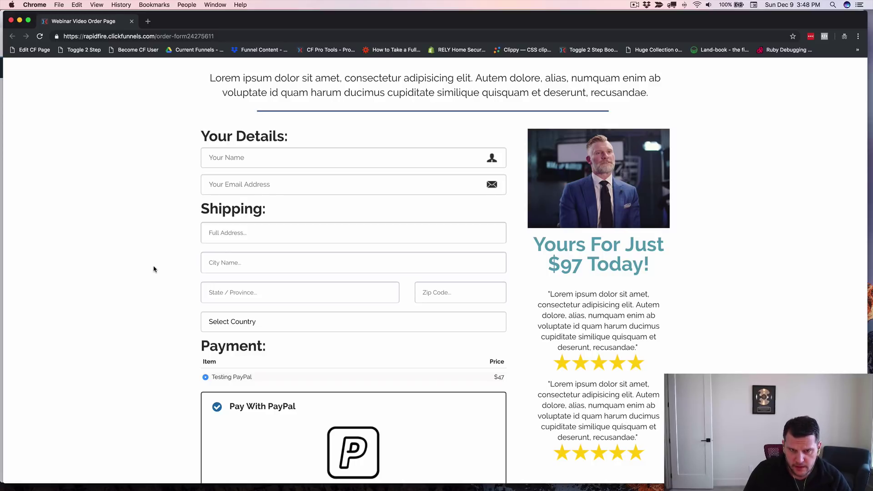
scroll(170, 250, "down", 4)
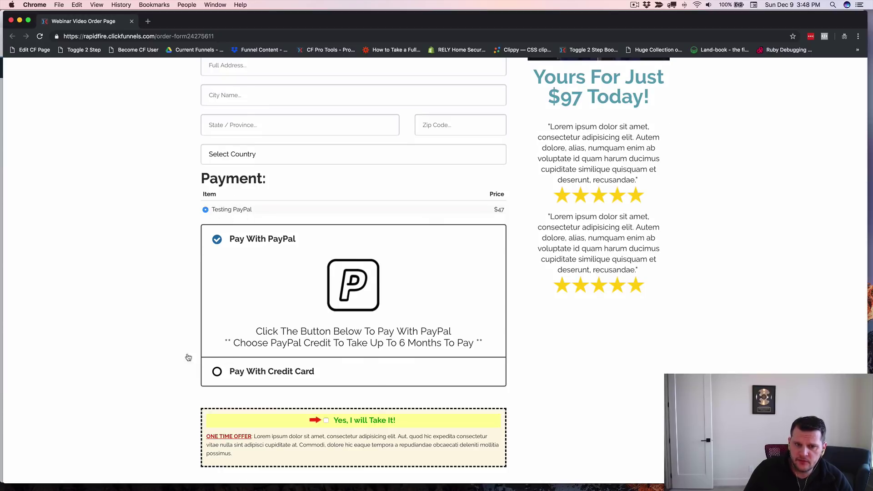
scroll(182, 336, "down", 2)
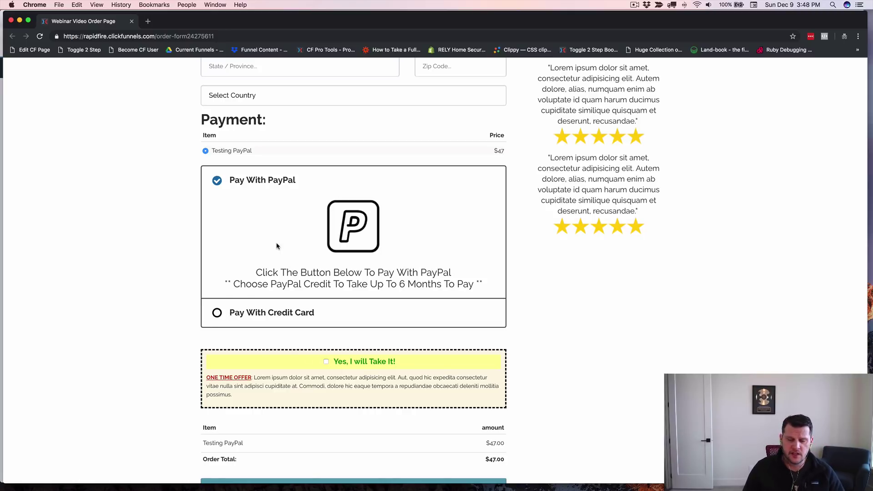
Step: Switch between credit card and PayPal payment to check the listed products change
left_click(218, 313)
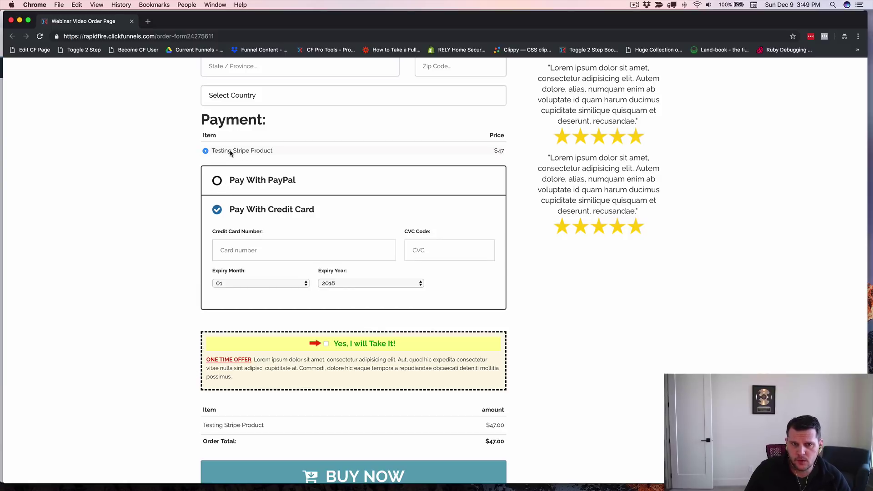
left_click(217, 182)
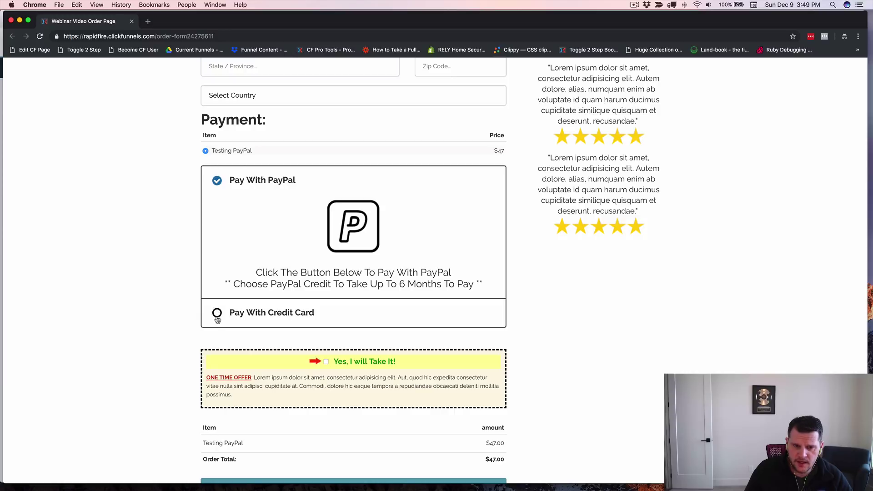
scroll(179, 401, "down", 3)
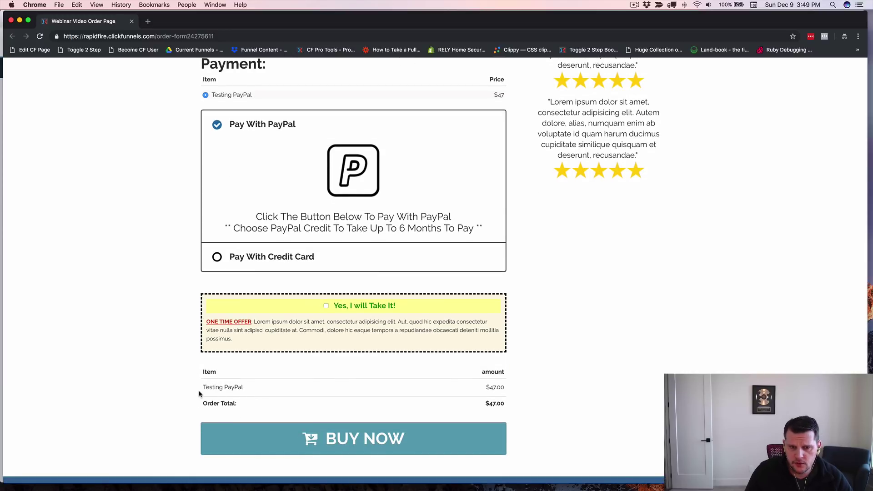
left_click(217, 257)
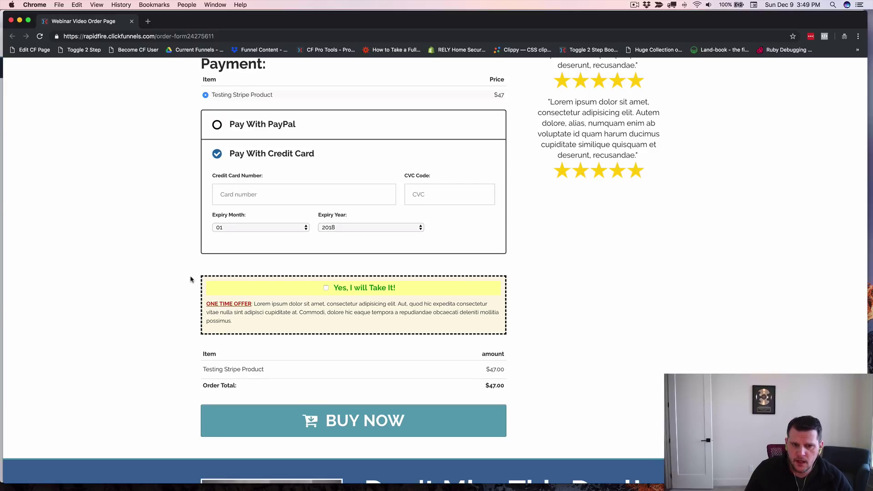
Step: Tick the one-time-offer bump and return to PayPal for an $84.00 total
left_click(326, 289)
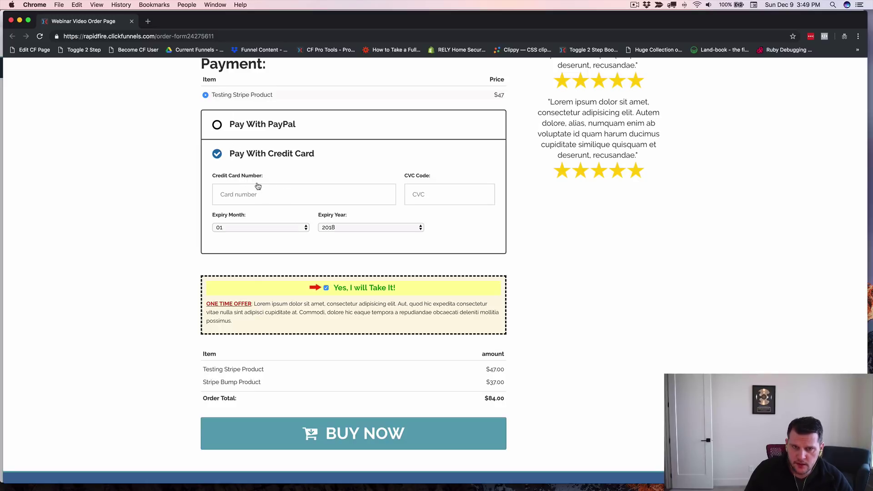
left_click(218, 125)
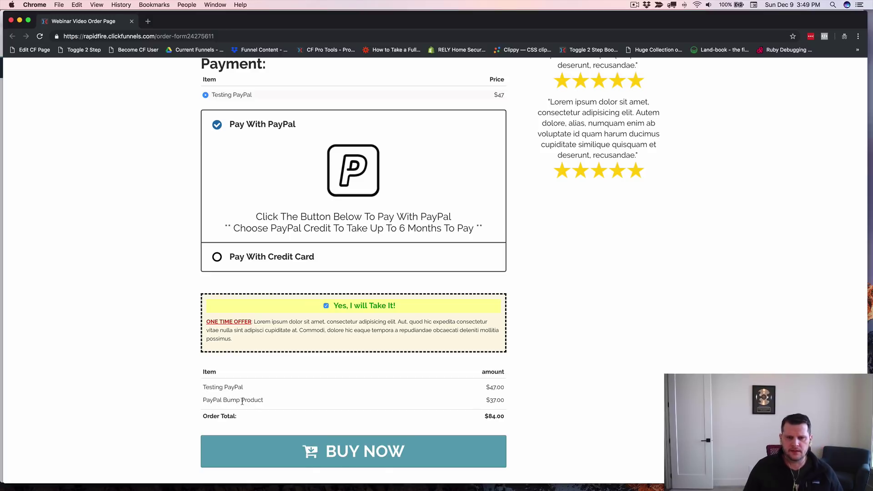
scroll(197, 389, "up", 4)
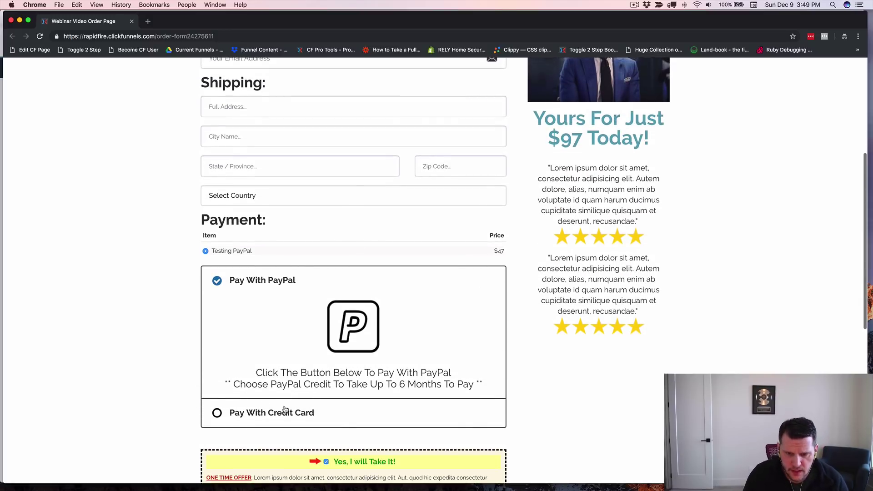
scroll(190, 365, "down", 3)
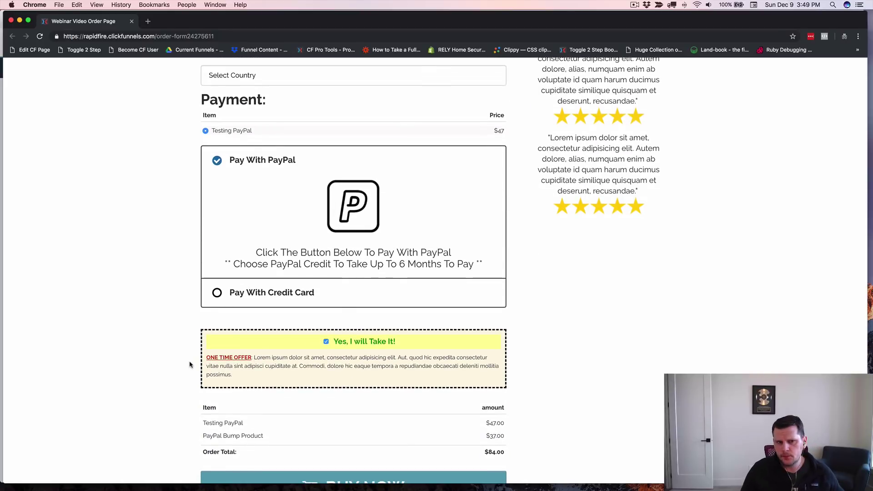
scroll(167, 283, "up", 5)
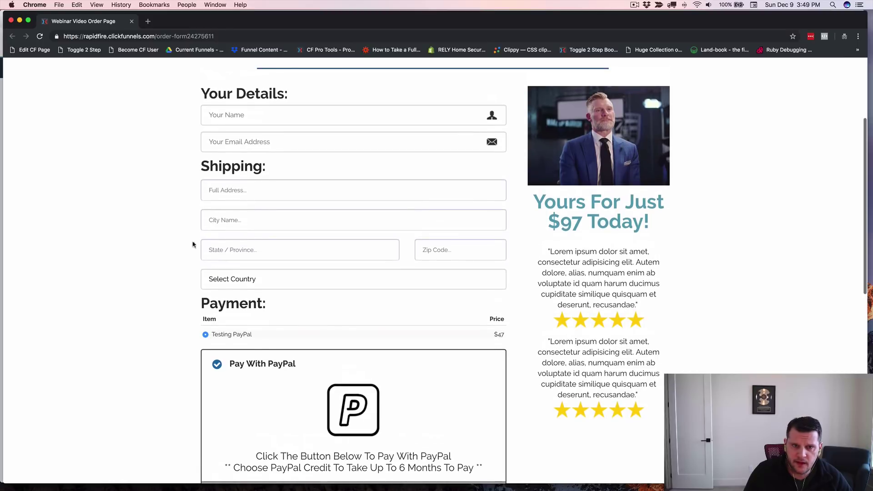
left_click(222, 120)
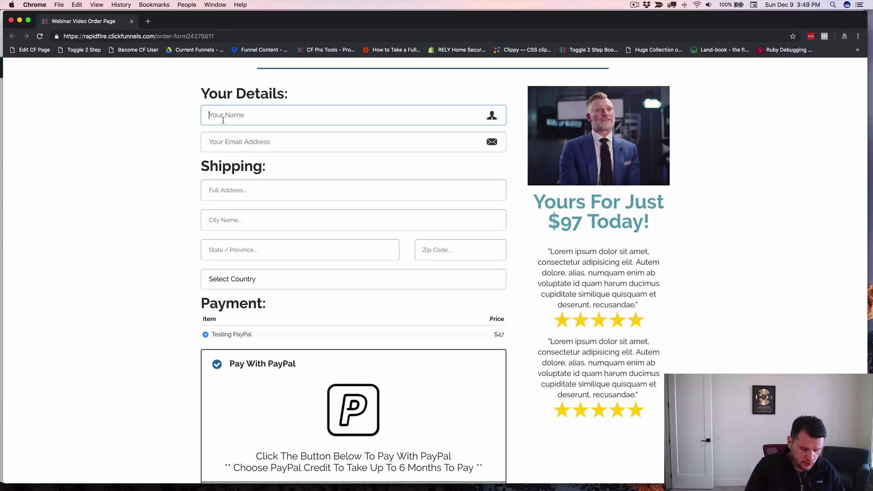
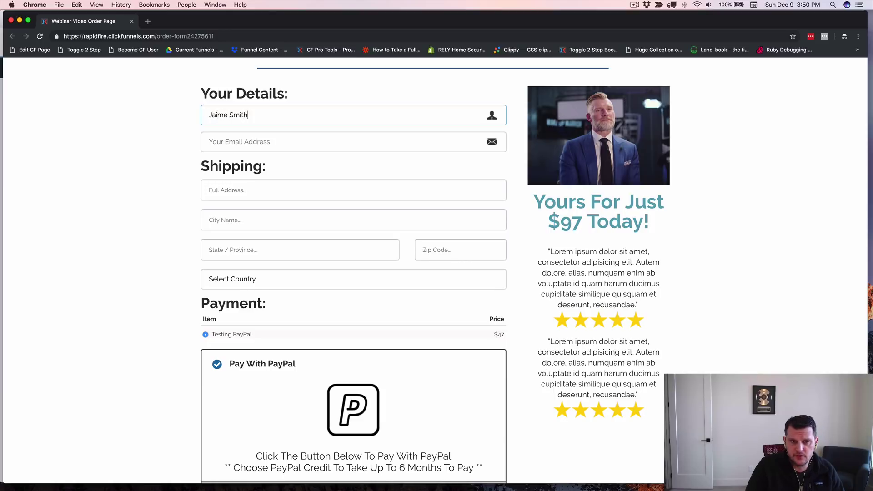
Step: Enter the customer's full name and e-mail address, correcting a typo in the e-mail
key("Tab")
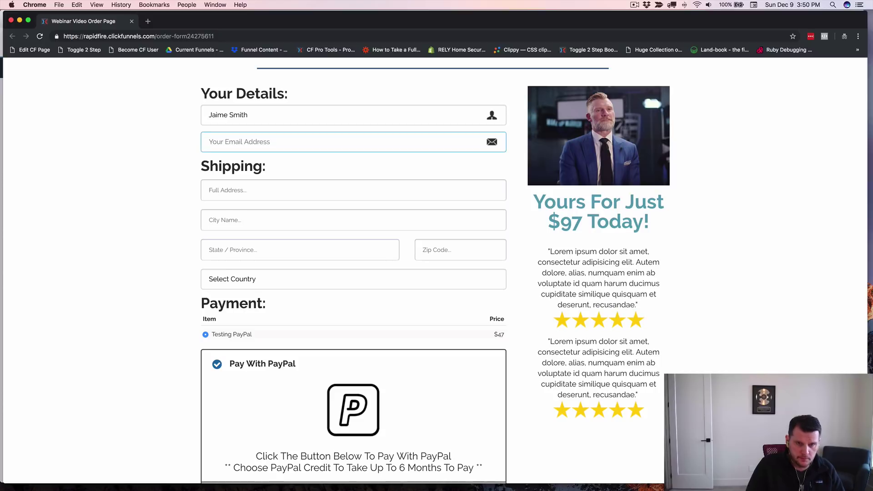
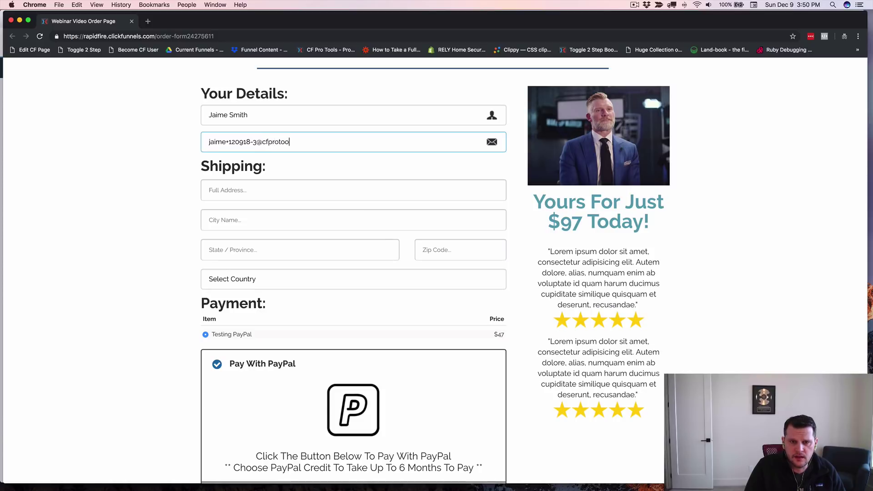
key("Tab")
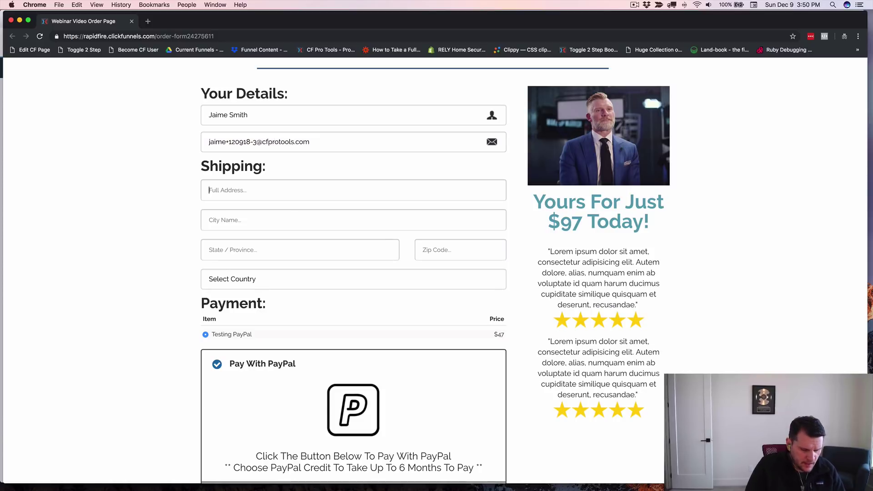
Step: Fill in street, city, state and zip code, with United States as the country
type("123 Anyw")
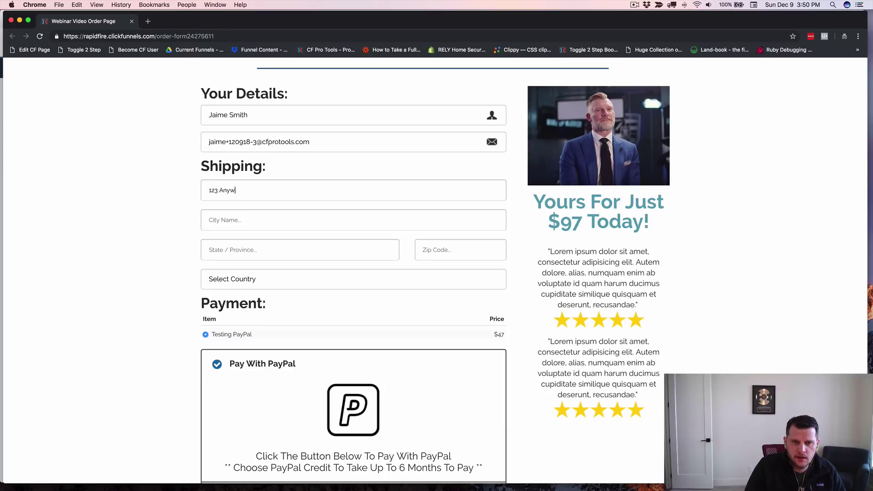
type("eh")
type("here")
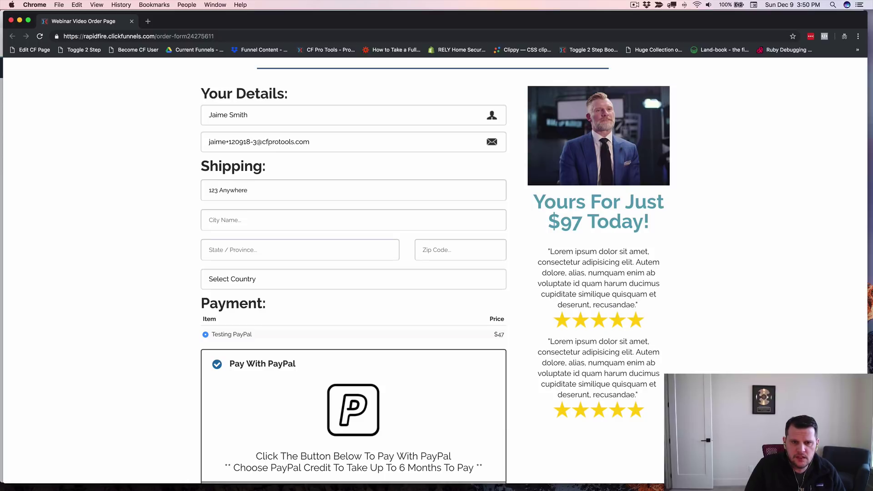
key("Tab")
type("Anywhere")
key("Tab")
type("IN")
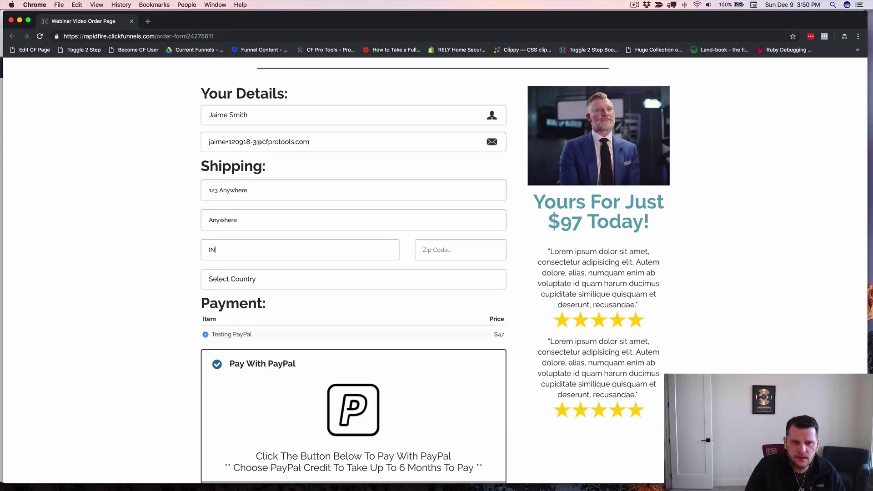
key("BackSpace")
type("D")
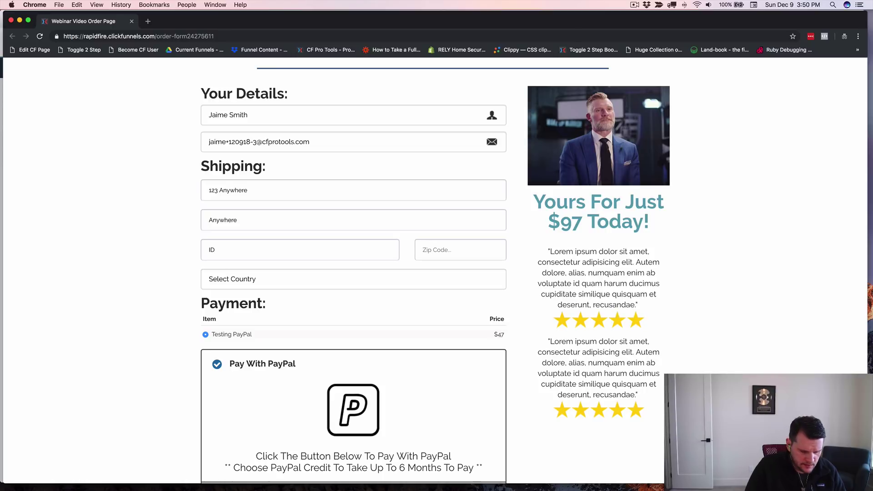
key("Tab")
type("83616")
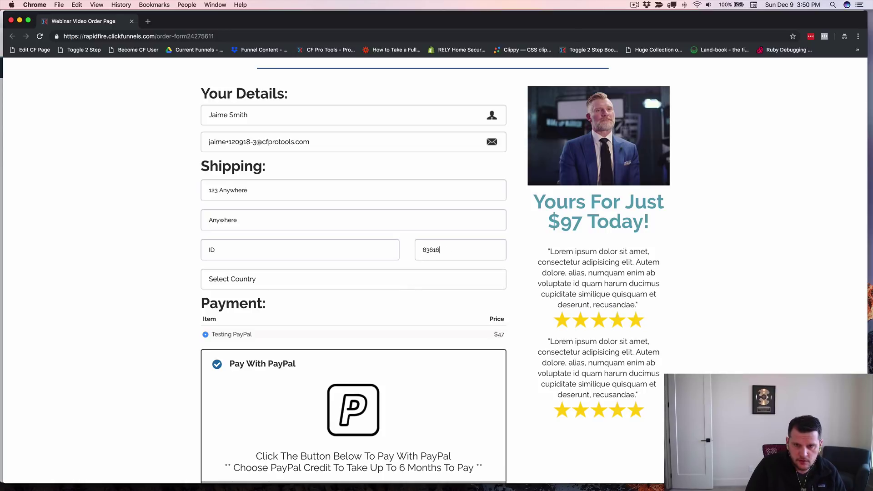
key("Tab")
type("United States")
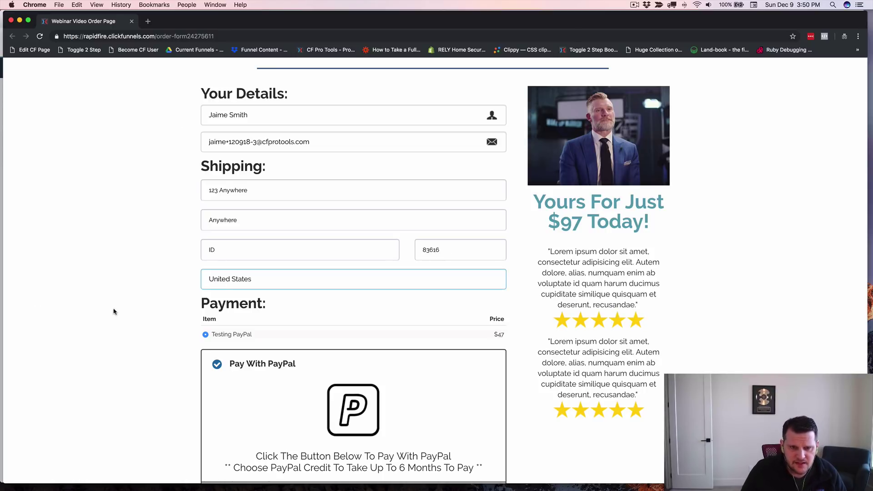
left_click(152, 327)
Step: Submit the $84.00 PayPal order with BUY NOW, retrying when it doesn't respond
scroll(169, 299, "down", 2)
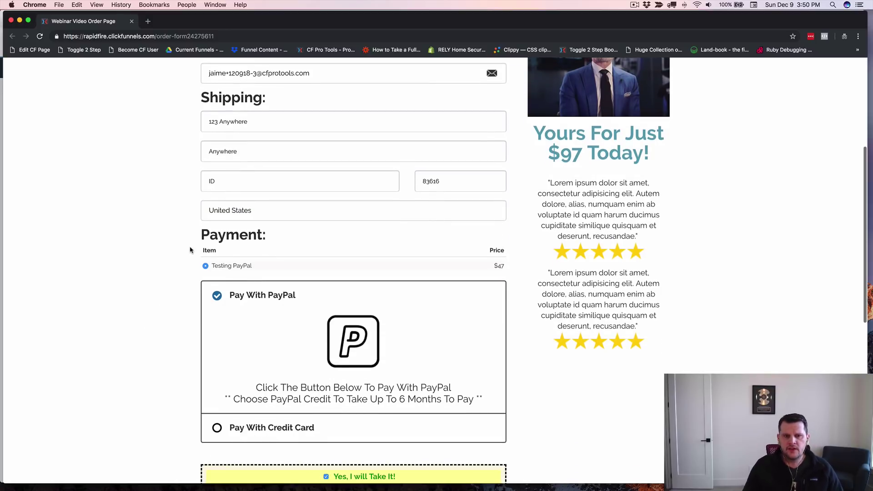
scroll(178, 264, "down", 1)
scroll(178, 264, "down", 2)
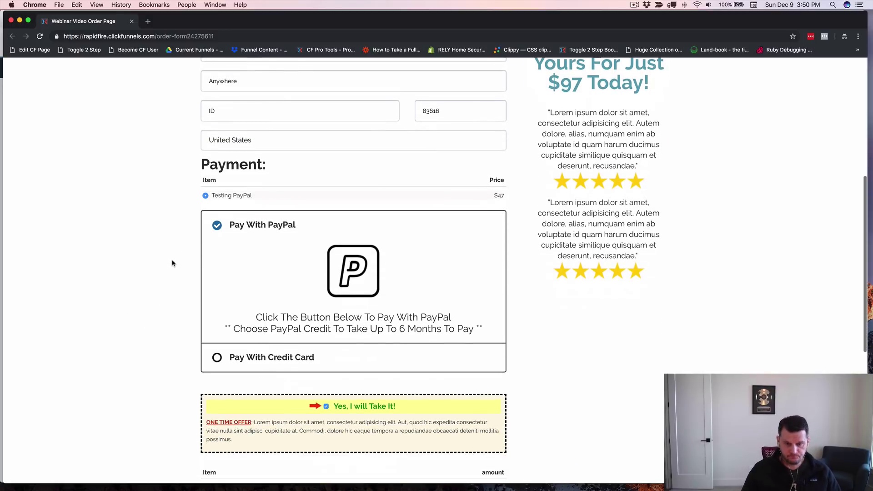
scroll(177, 259, "down", 5)
scroll(178, 257, "down", 1)
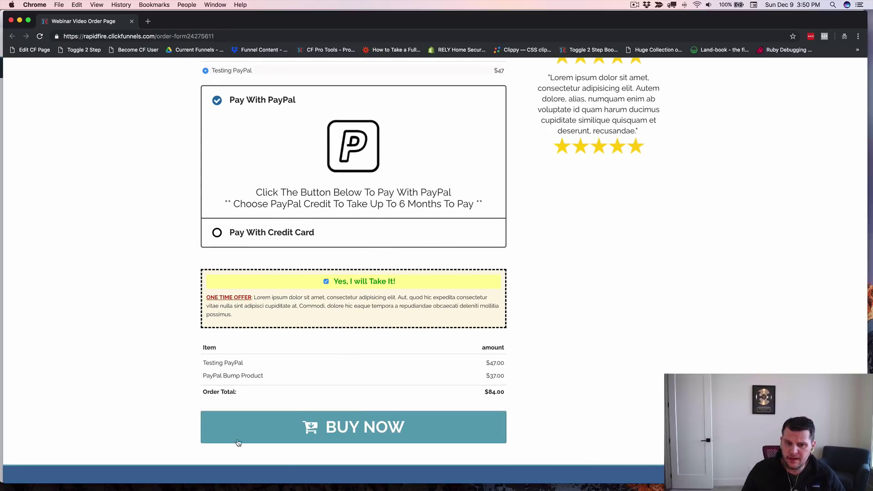
left_click(353, 428)
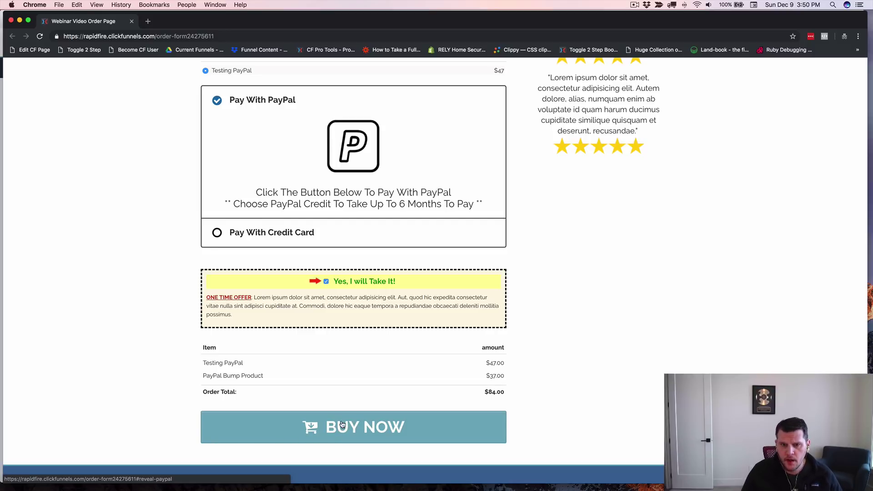
left_click(360, 434)
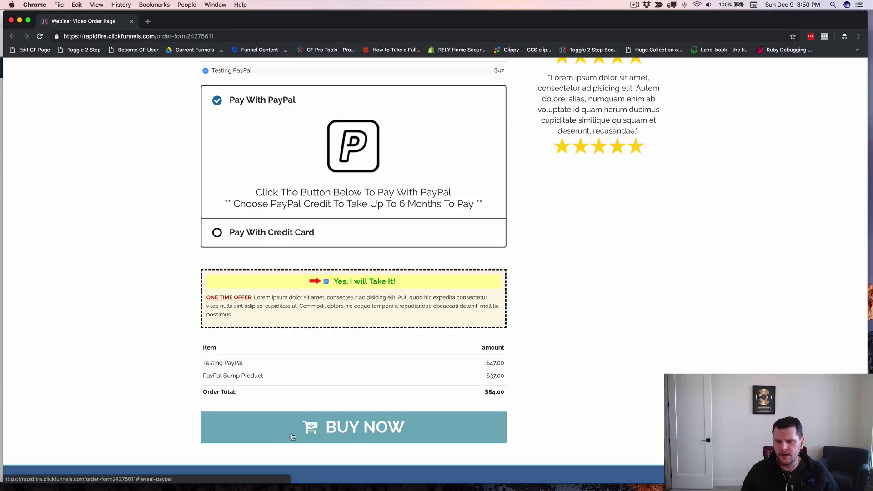
left_click(427, 445)
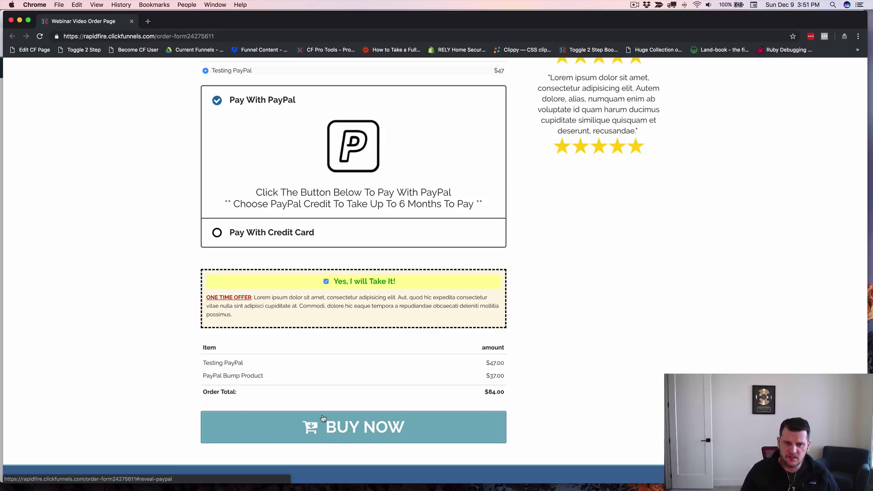
Step: Submit the order once more so the PayPal and PayPal Credit buttons load
scroll(193, 288, "up", 2)
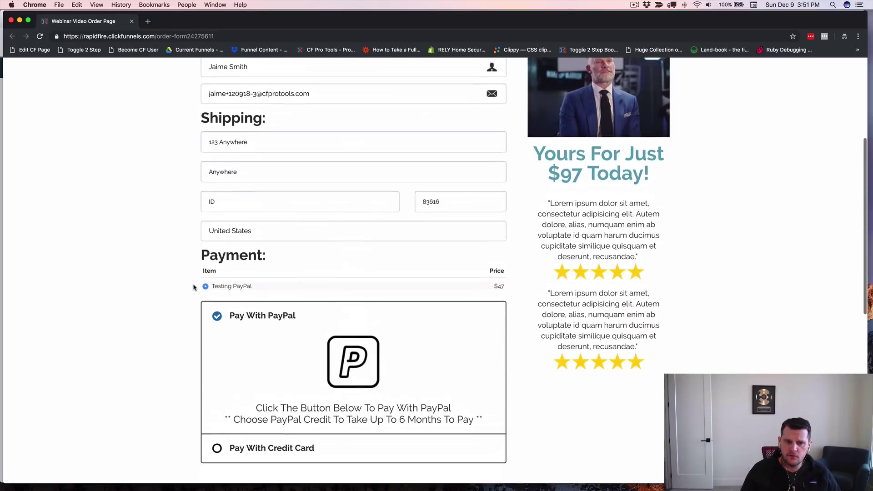
scroll(271, 259, "down", 3)
scroll(267, 271, "down", 2)
scroll(282, 300, "down", 1)
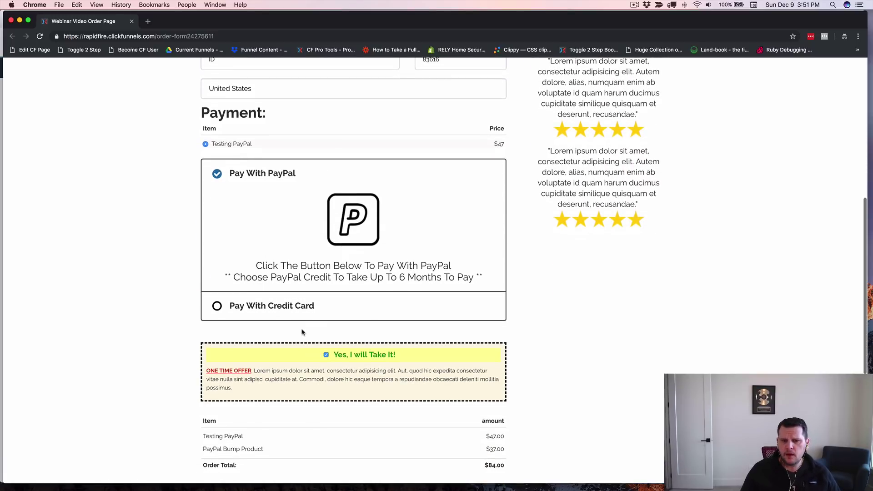
scroll(362, 359, "down", 2)
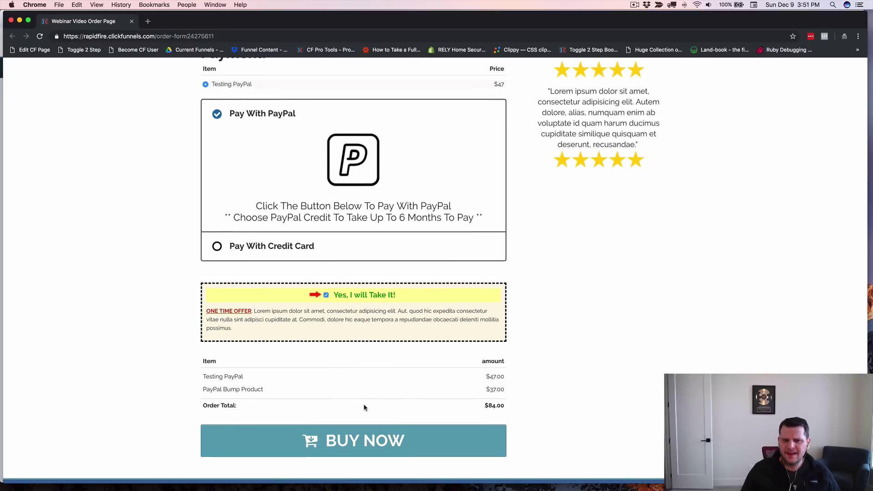
scroll(364, 399, "down", 2)
left_click(364, 399)
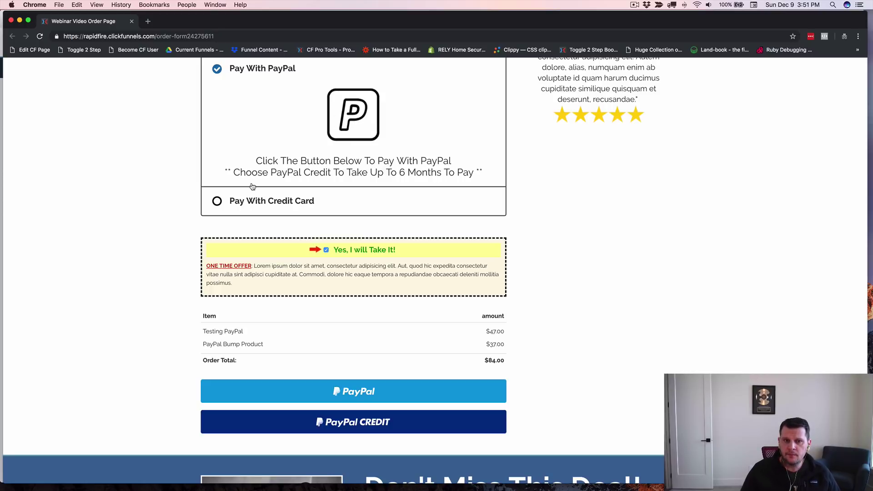
Step: Check the credit-card Stripe products, then switch payment back to PayPal
left_click(216, 201)
scroll(282, 179, "up", 2)
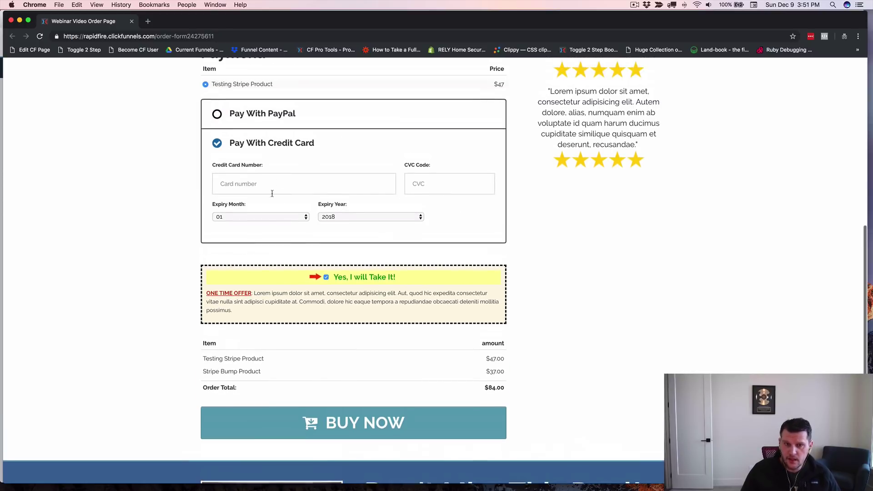
left_click(251, 116)
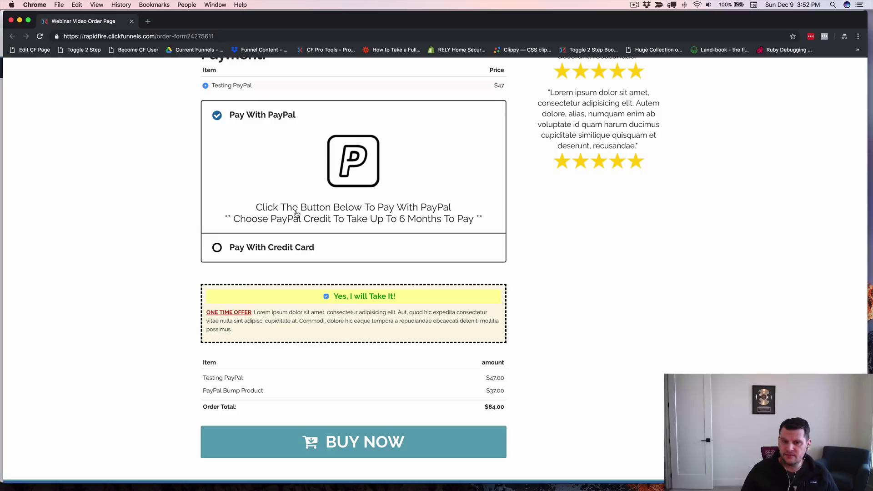
Step: Resubmit the order to bring back the PayPal and PayPal Credit buttons
scroll(286, 279, "down", 1)
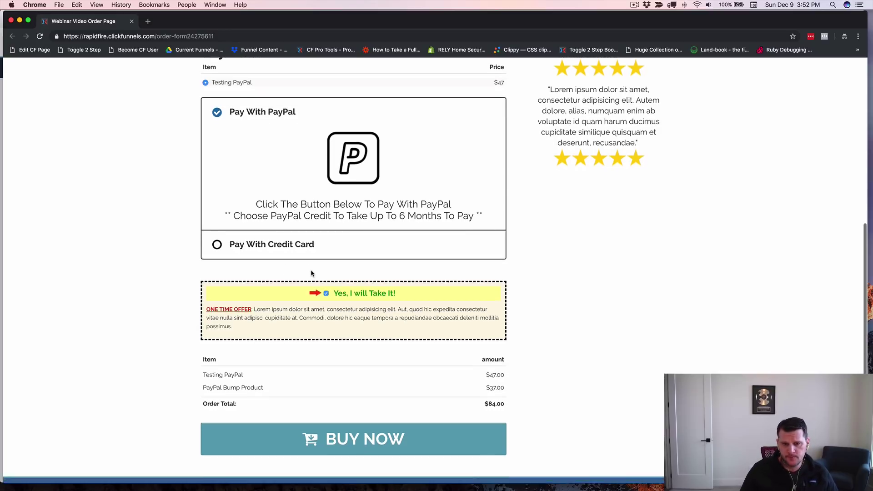
scroll(312, 273, "down", 5)
left_click(358, 308)
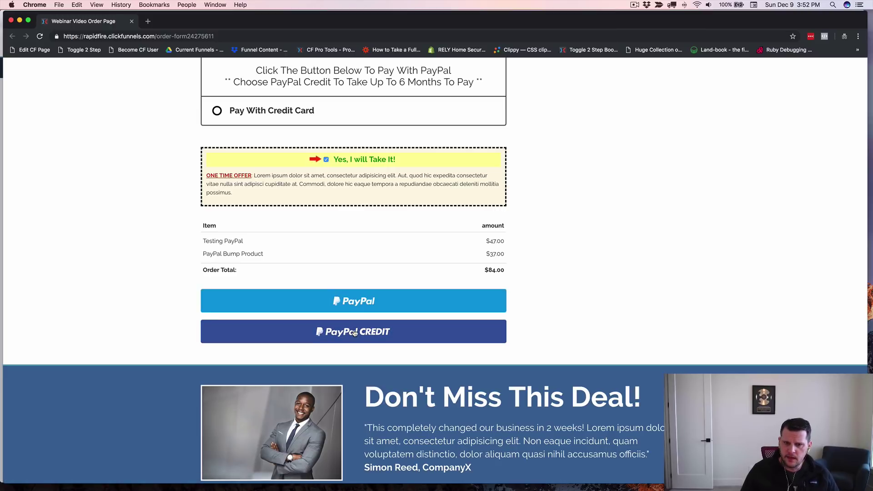
Step: Start the PayPal payment and relaunch the $84.00 PayPal Checkout popup
left_click(362, 304)
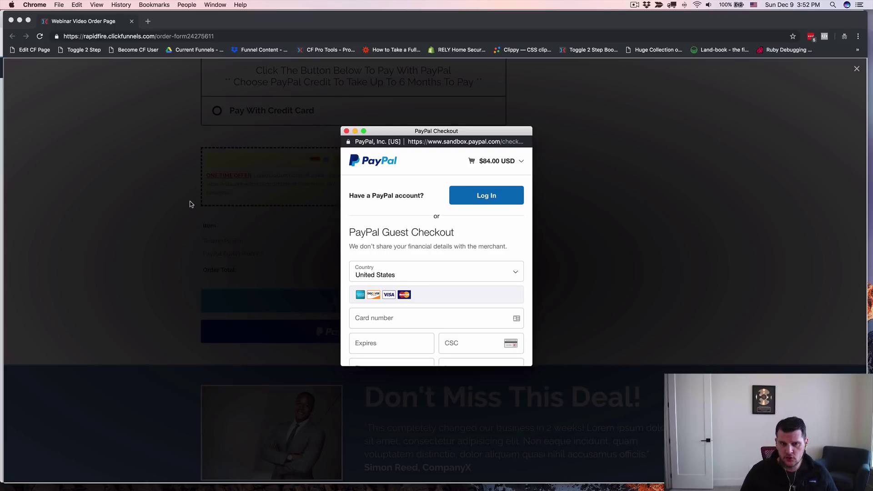
left_click(218, 227)
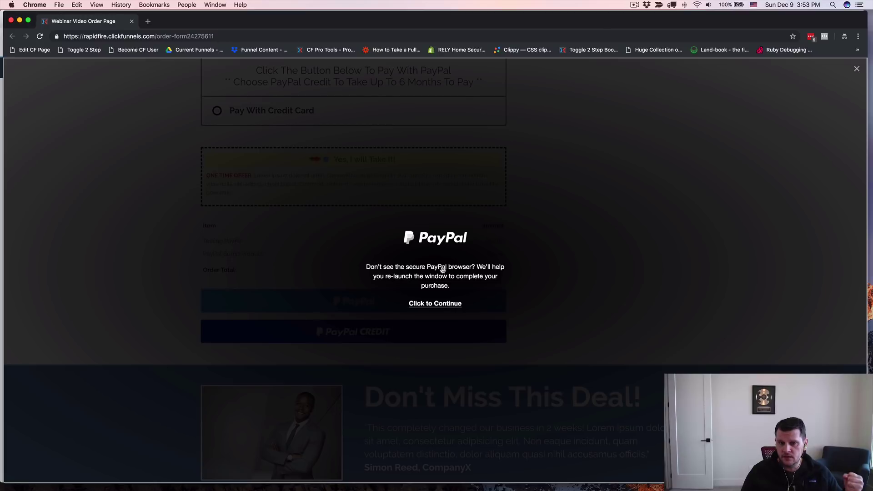
left_click(446, 303)
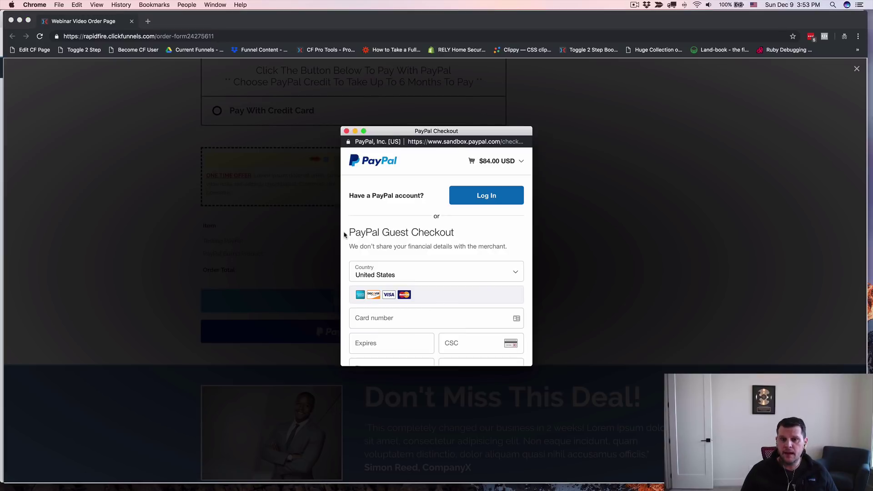
Step: Close the PayPal Checkout popup and reopen a fresh $84.00 PayPal checkout
left_click(347, 131)
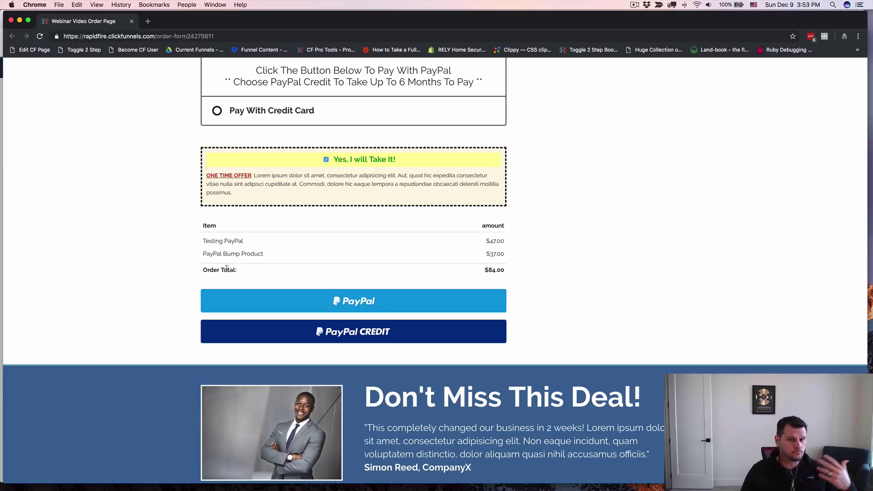
scroll(152, 220, "up", 15)
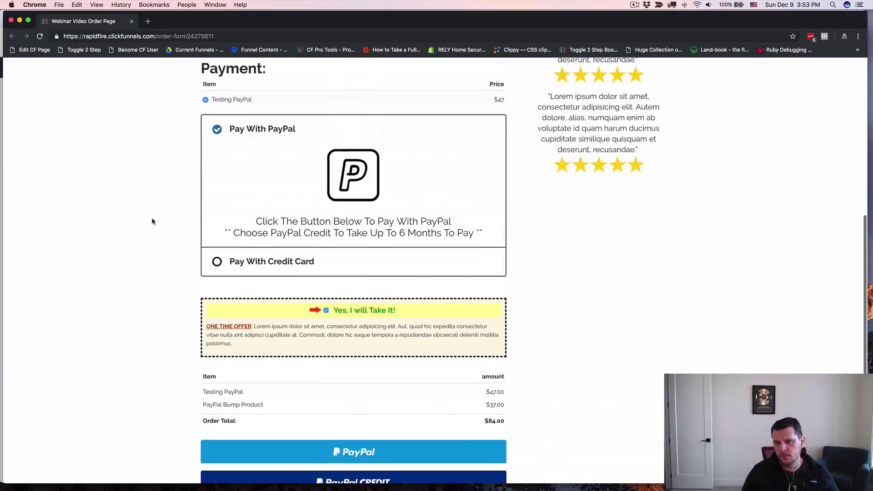
scroll(152, 220, "down", 12)
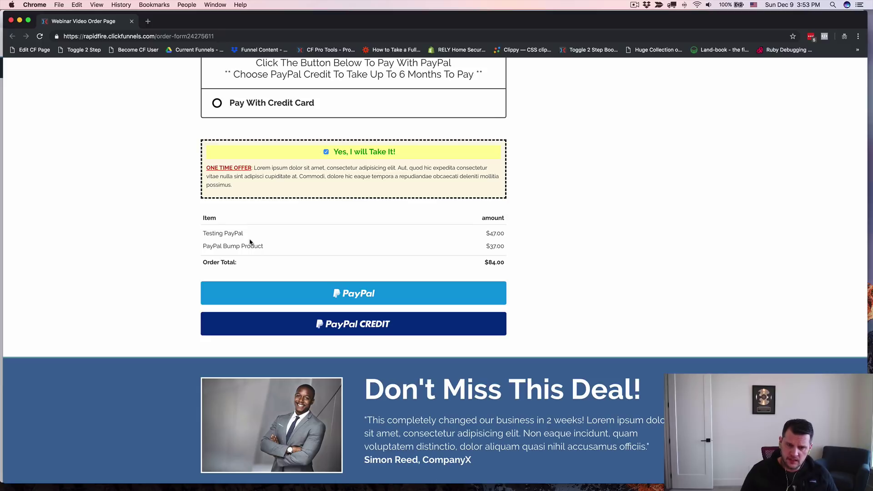
left_click(363, 293)
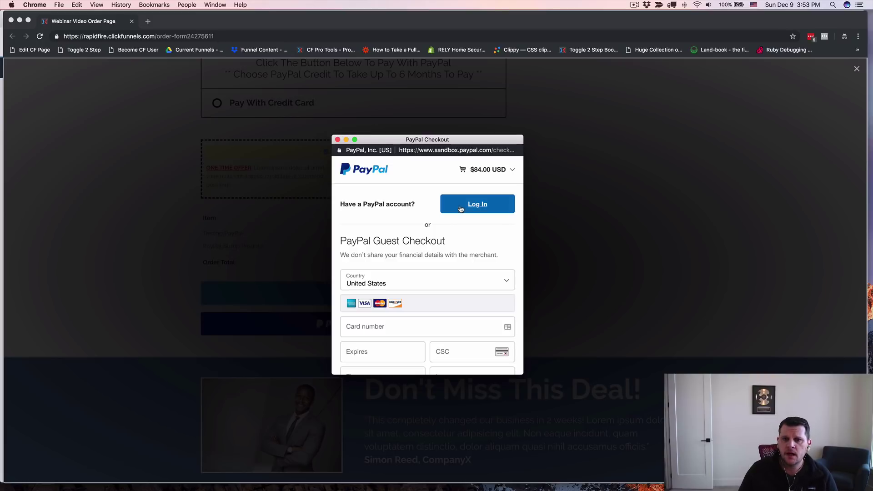
Step: Log in to the PayPal sandbox buyer account with its e-mail and saved password
left_click(474, 205)
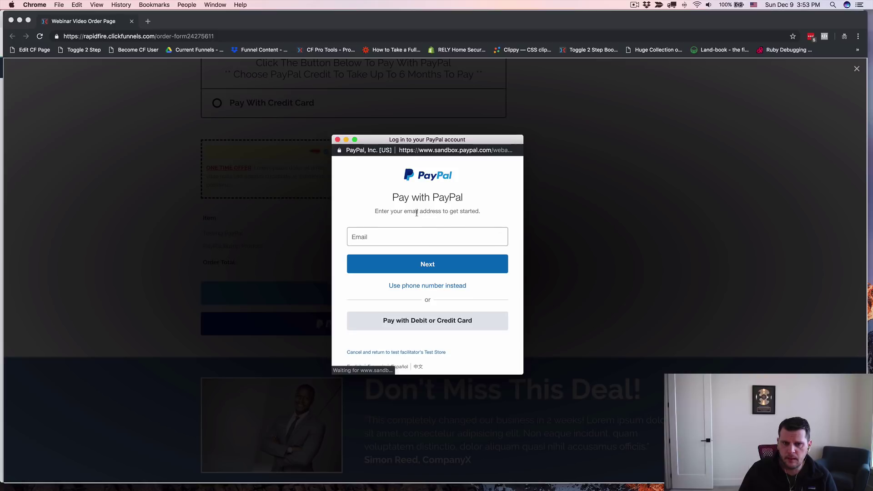
left_click(369, 241)
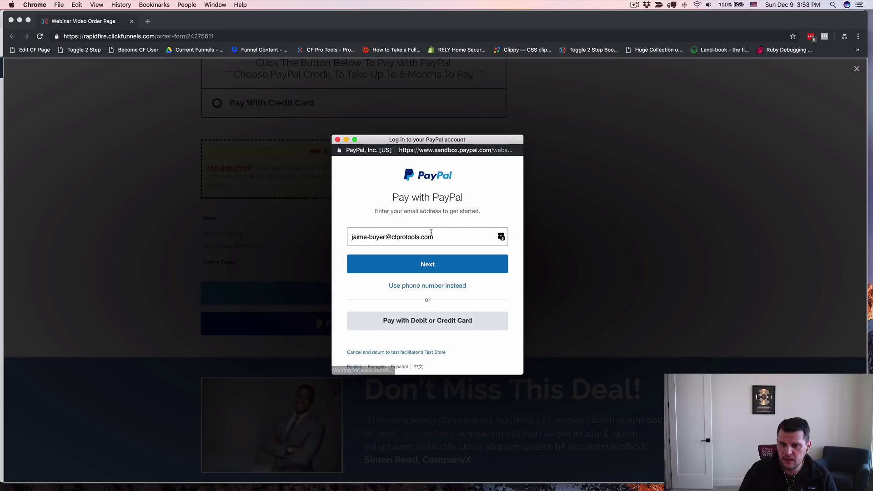
left_click(428, 268)
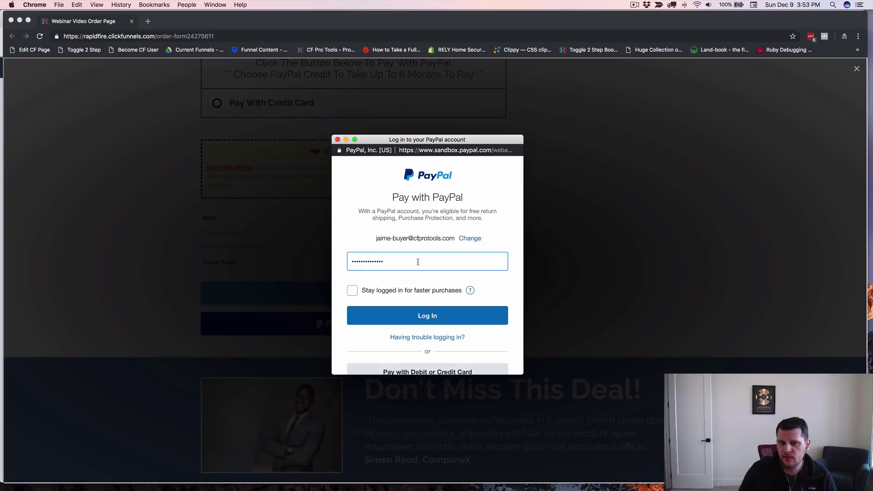
left_click(425, 315)
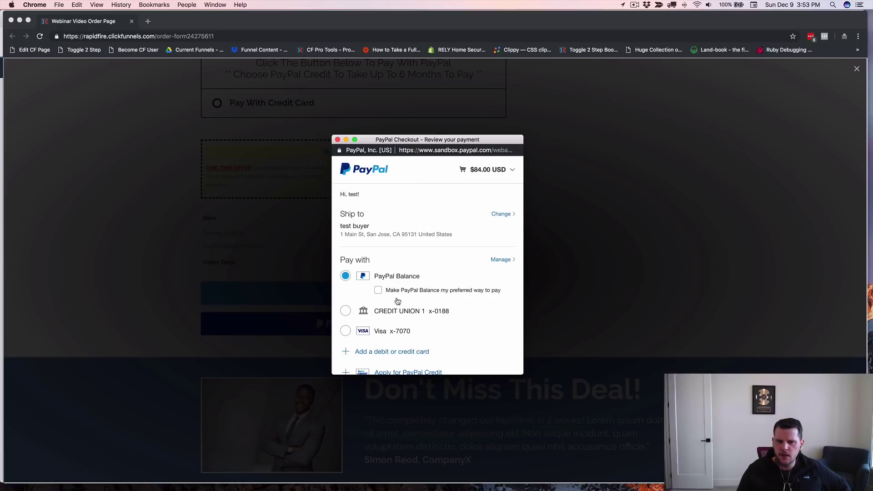
Step: Pay the $84.00 order with Pay Now and reach the Special One Time Offer page
scroll(398, 301, "down", 2)
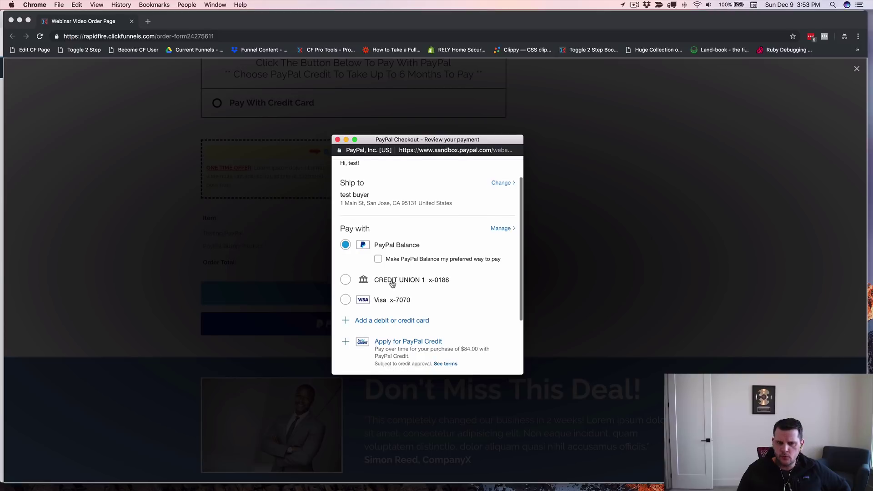
scroll(392, 283, "down", 1)
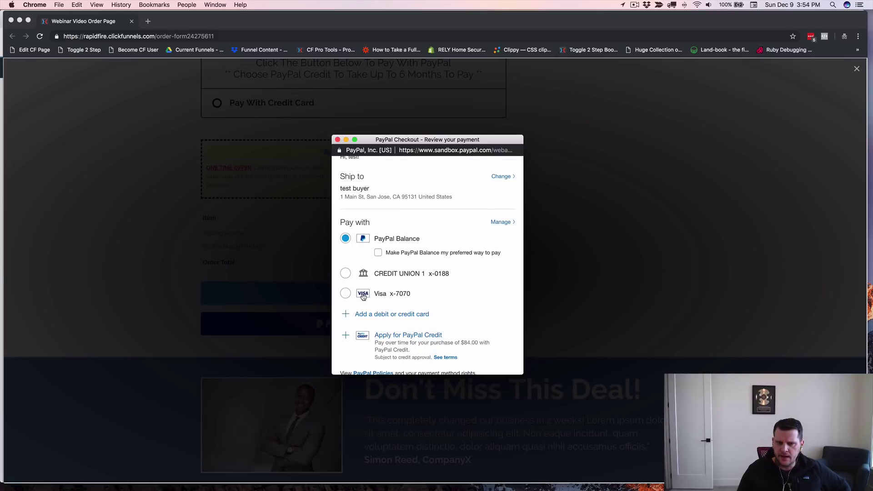
scroll(428, 288, "down", 4)
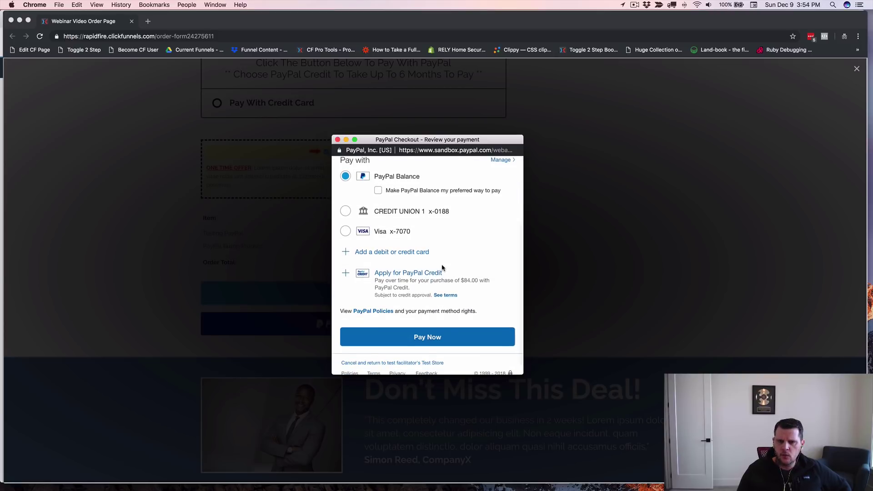
left_click(432, 341)
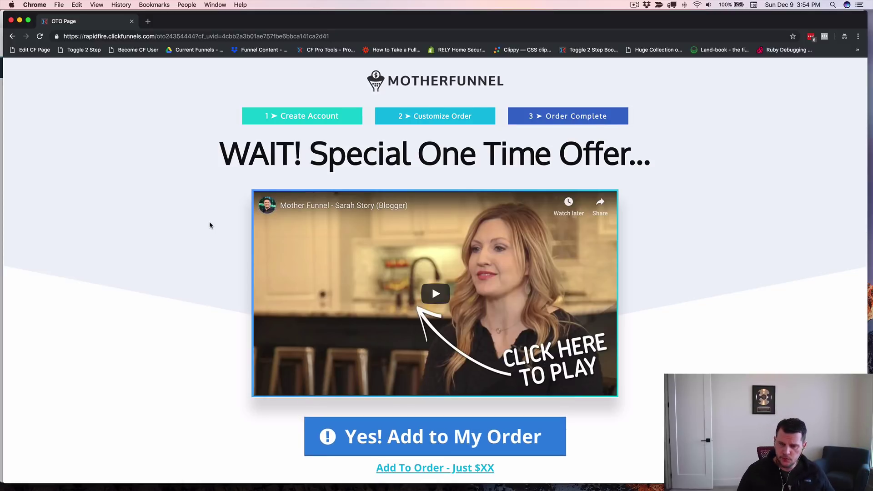
Step: Scroll the OTO page to the upsell video and the 'Yes! Add to My Order' offer
scroll(217, 246, "down", 2)
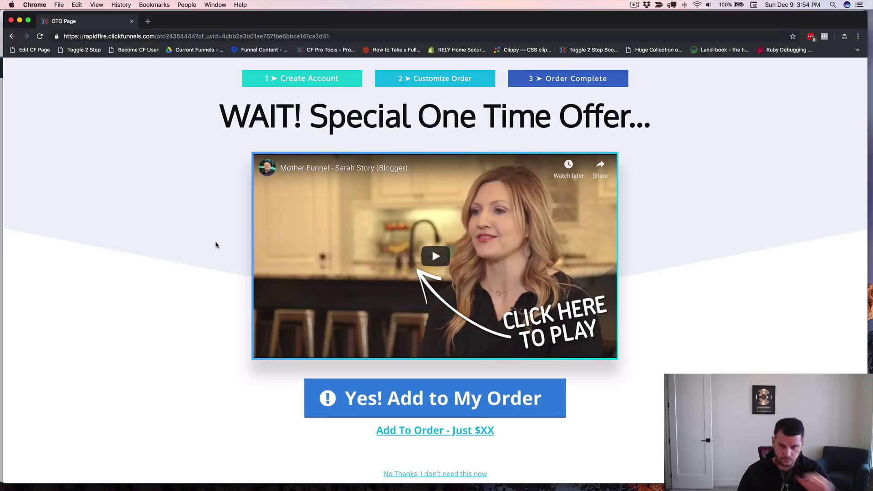
scroll(209, 226, "up", 2)
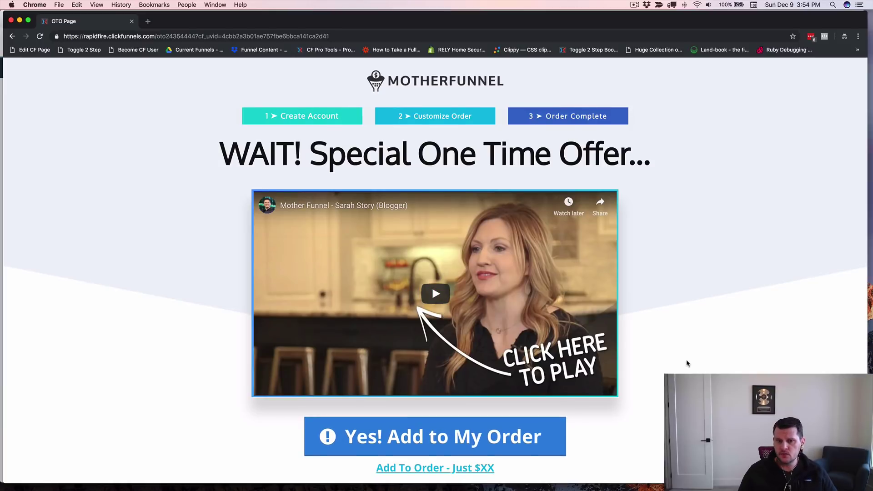
scroll(686, 362, "down", 1)
scroll(686, 364, "down", 5)
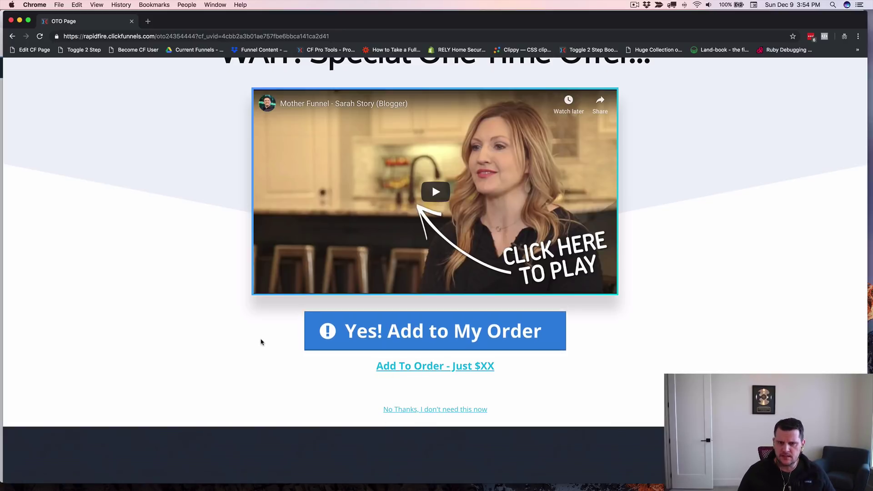
scroll(260, 342, "up", 5)
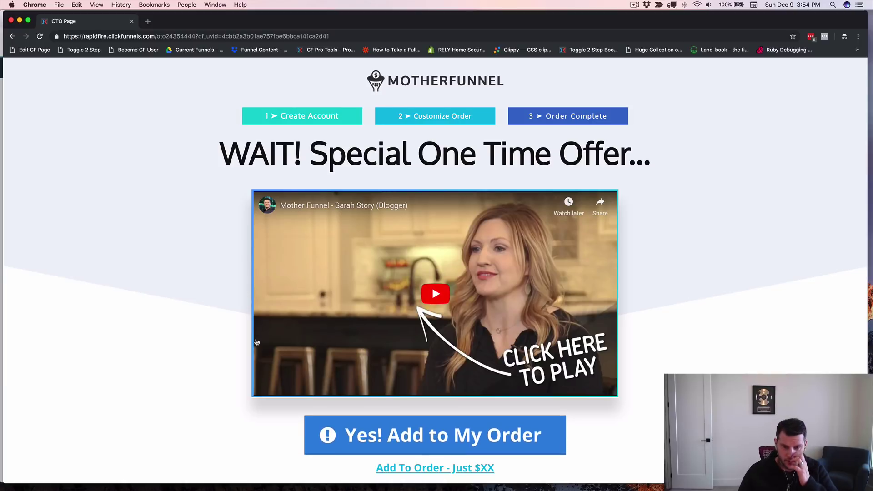
scroll(577, 371, "down", 3)
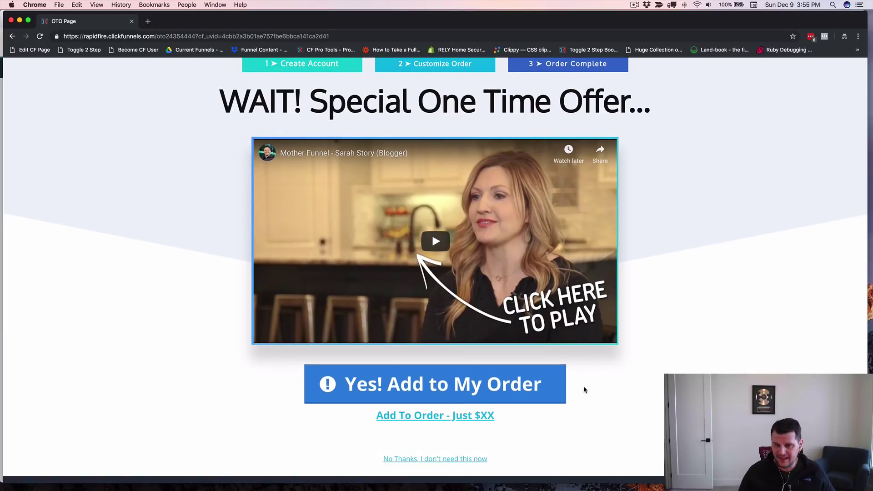
Step: Add the upsell with PayPal and approve the $97.00 payment in the sandbox popup
left_click(437, 387)
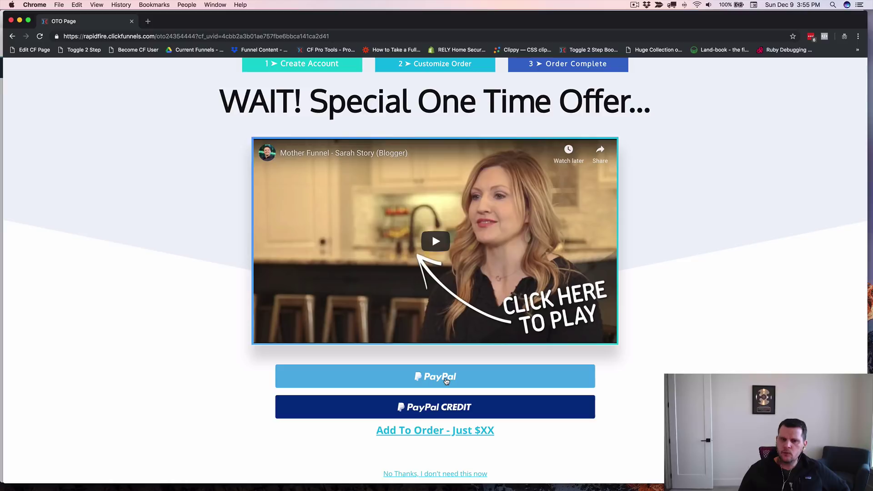
left_click(446, 381)
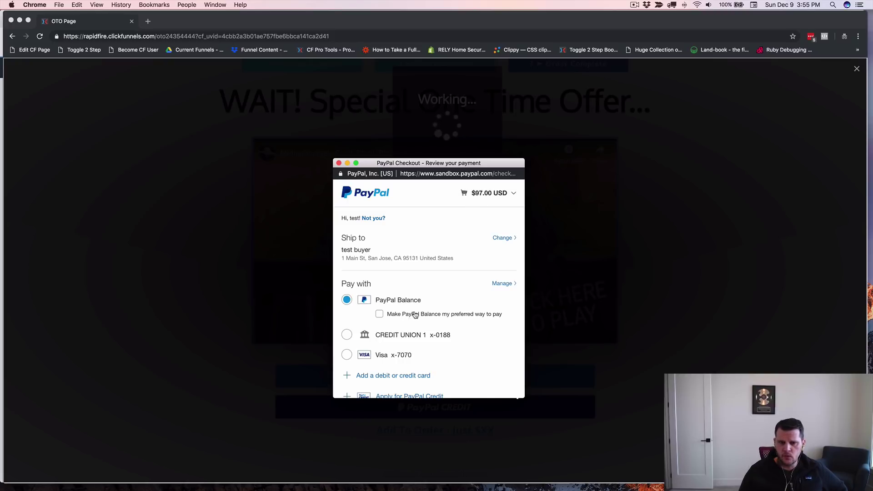
scroll(422, 303, "down", 3)
scroll(422, 318, "down", 2)
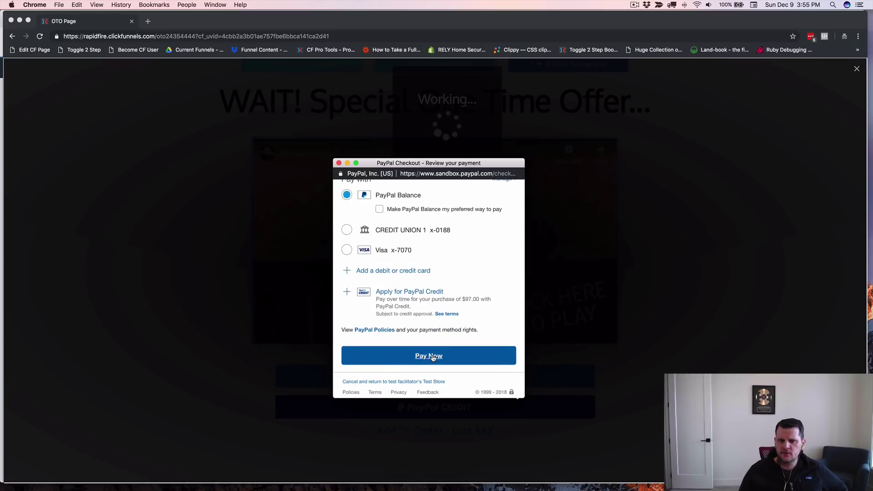
left_click(432, 358)
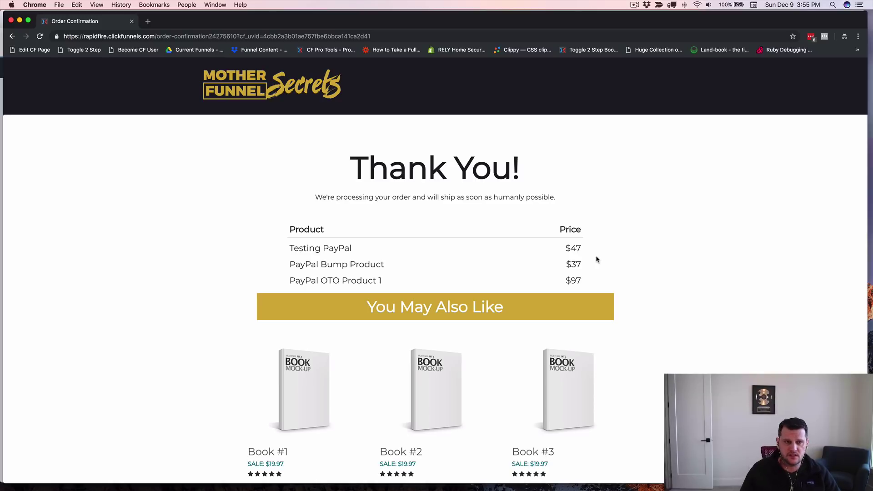
Step: Close the order confirmation and reopen the order form in an Incognito window
left_click(12, 21)
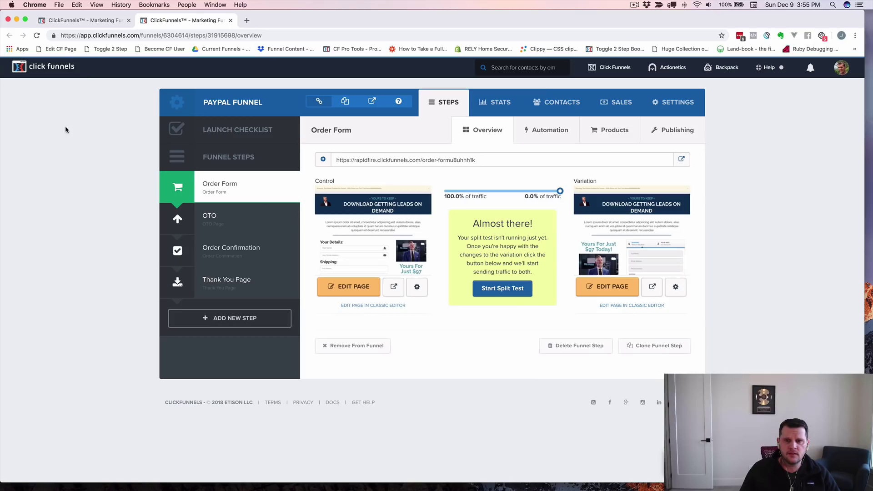
right_click(683, 161)
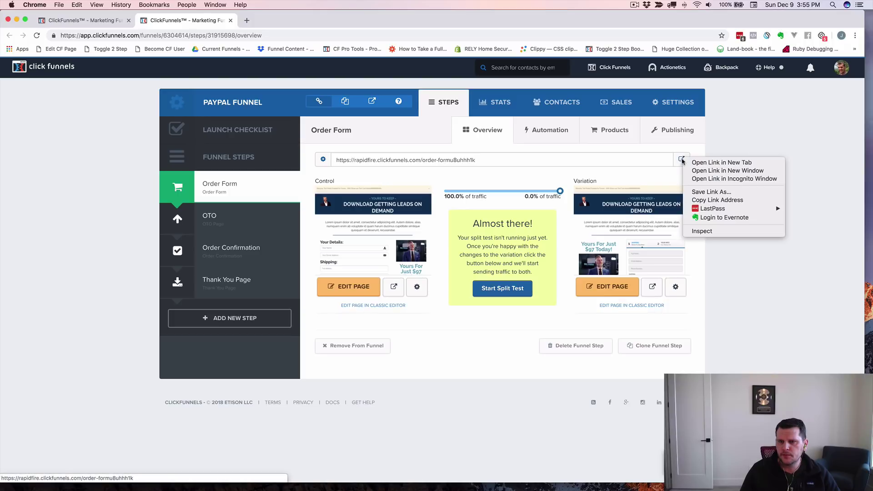
left_click(696, 179)
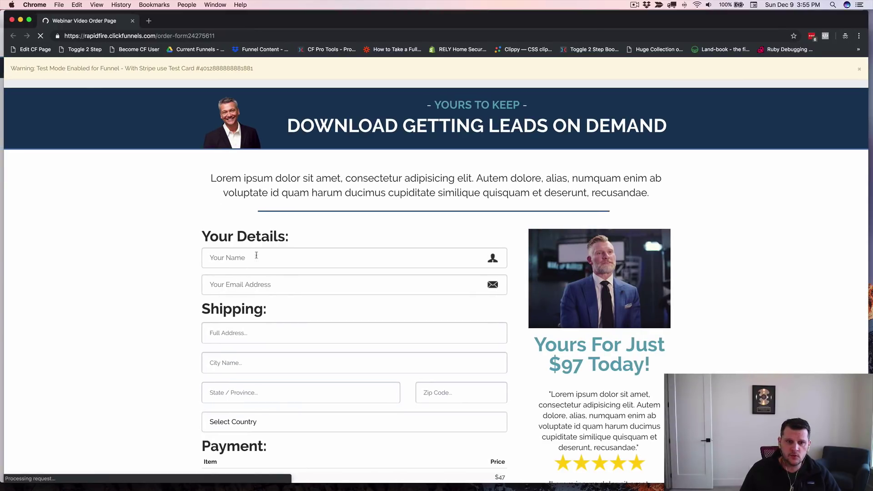
Step: Enter the buyer's full name and e-mail address on the order form
left_click(256, 256)
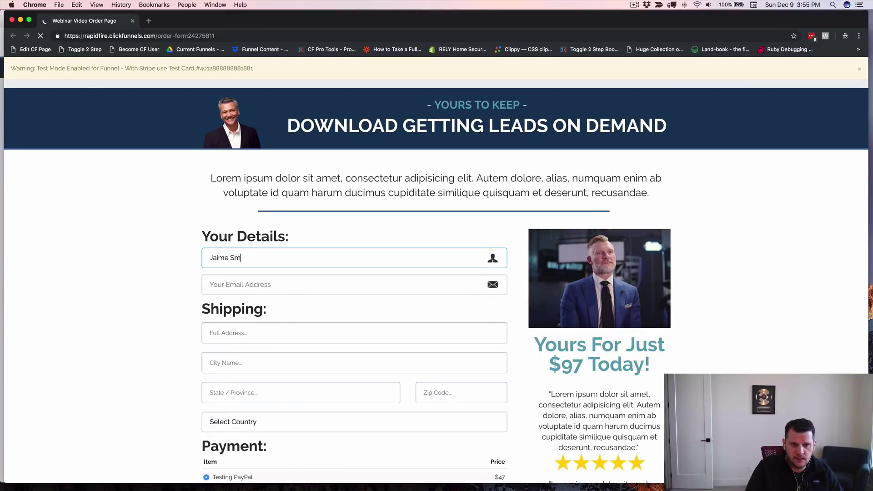
key("Tab")
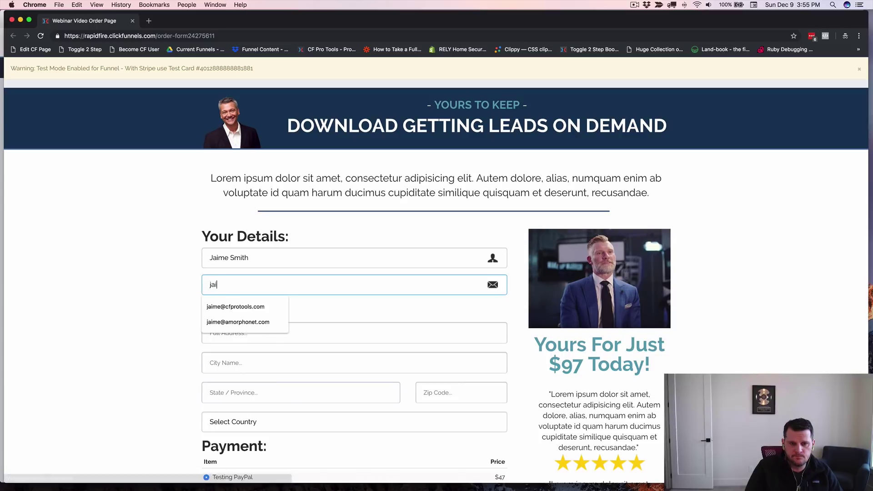
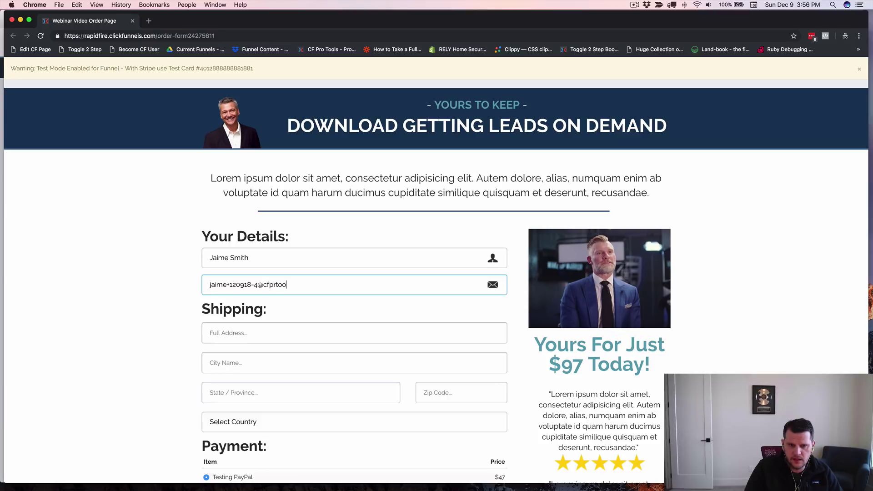
key("Tab")
Step: Fill in the shipping street, city, state and zip, with United States as country
type("123 An")
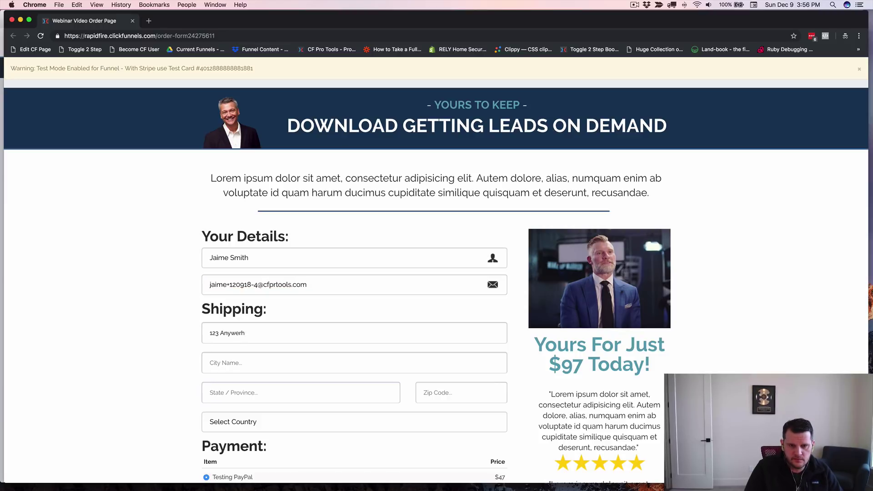
type("ywhere")
key("Tab")
type("An")
type("ID")
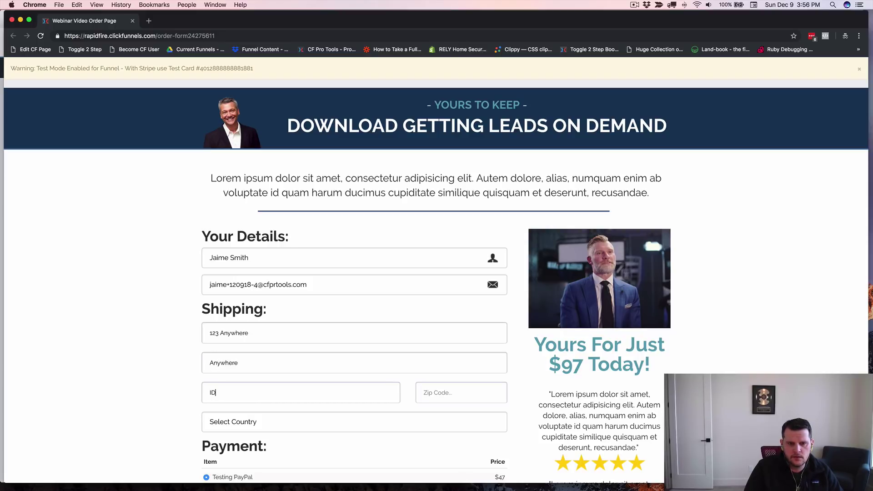
type("83616")
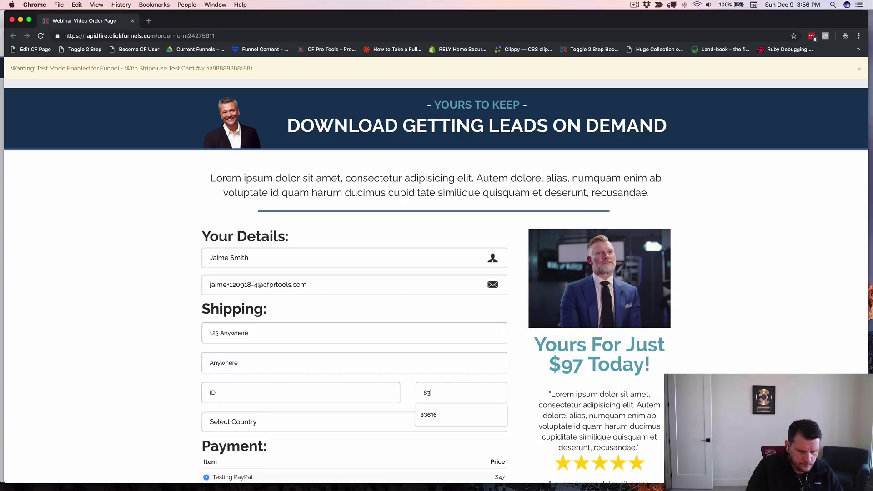
key("Tab")
key("u")
key("Tab")
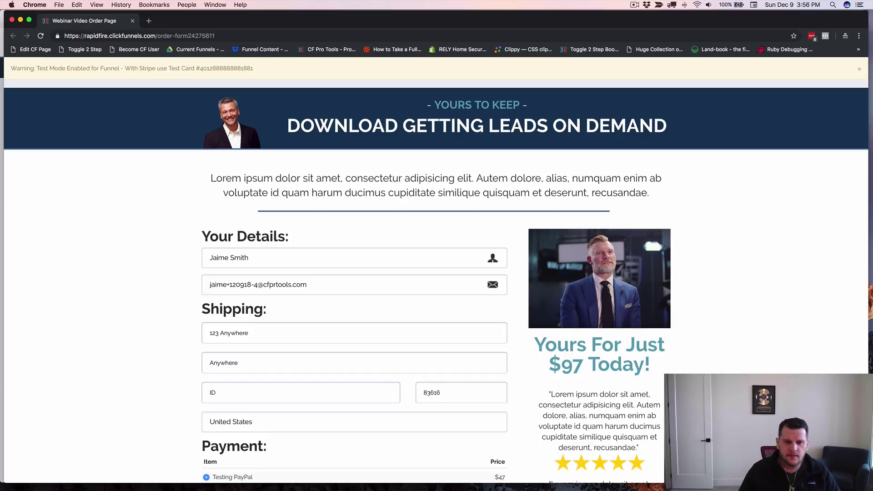
scroll(308, 235, "down", 10)
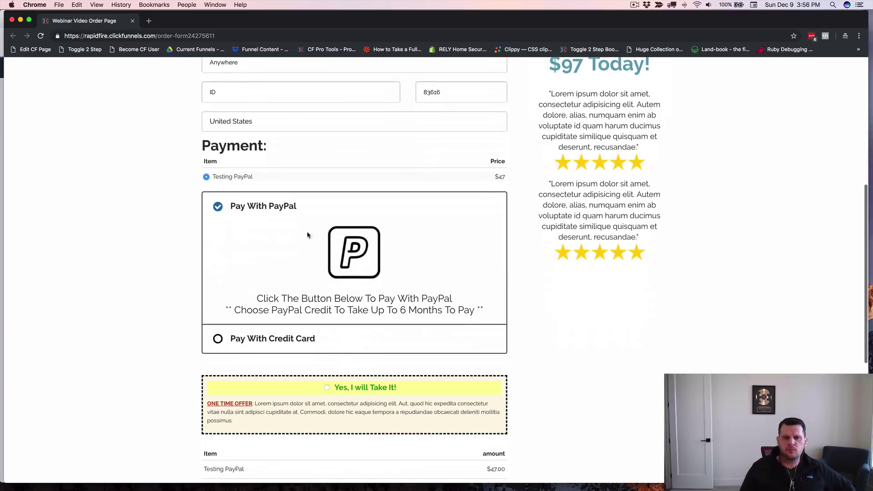
Step: Pay by credit card using the banner's test card number, CVC 123, expiry year 2020
left_click(217, 322)
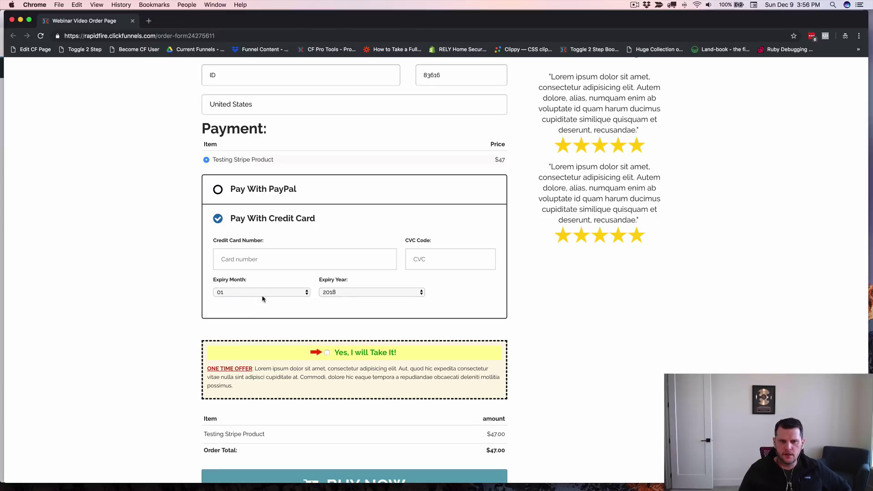
left_click(249, 266)
key("super+r")
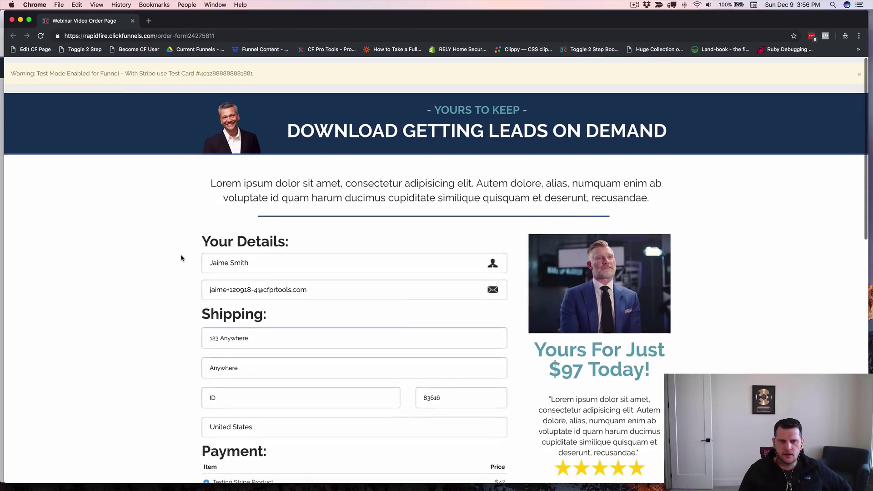
double_click(220, 69)
key("super+c")
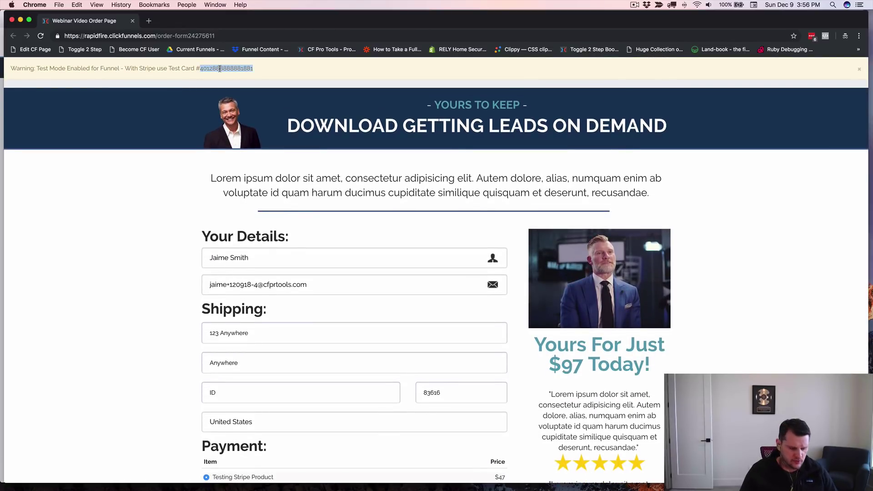
scroll(254, 273, "down", 10)
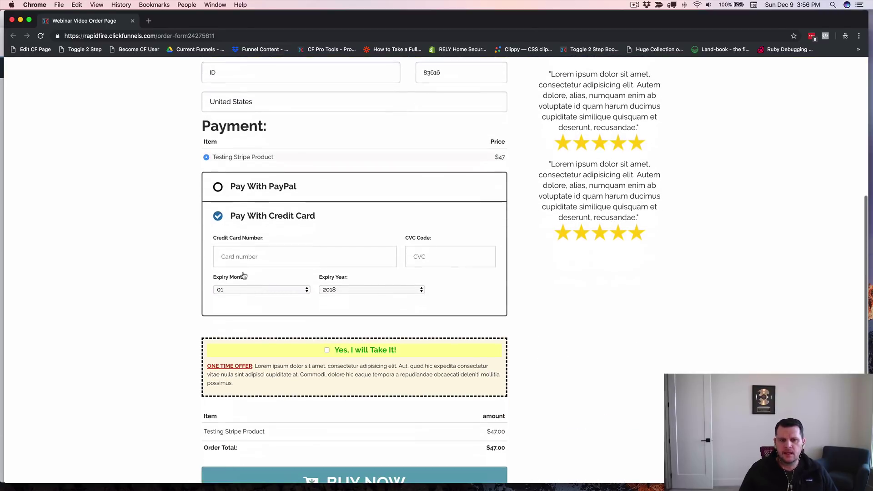
left_click(238, 257)
key("super+v")
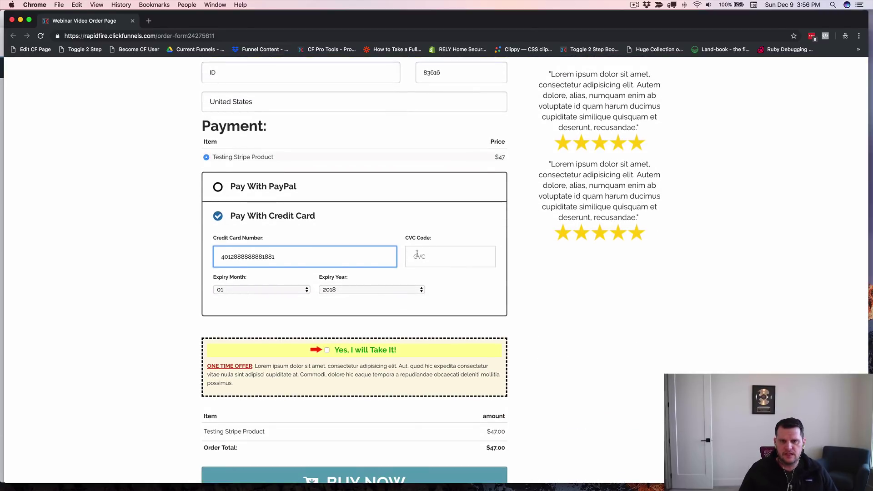
left_click(433, 258)
type("123")
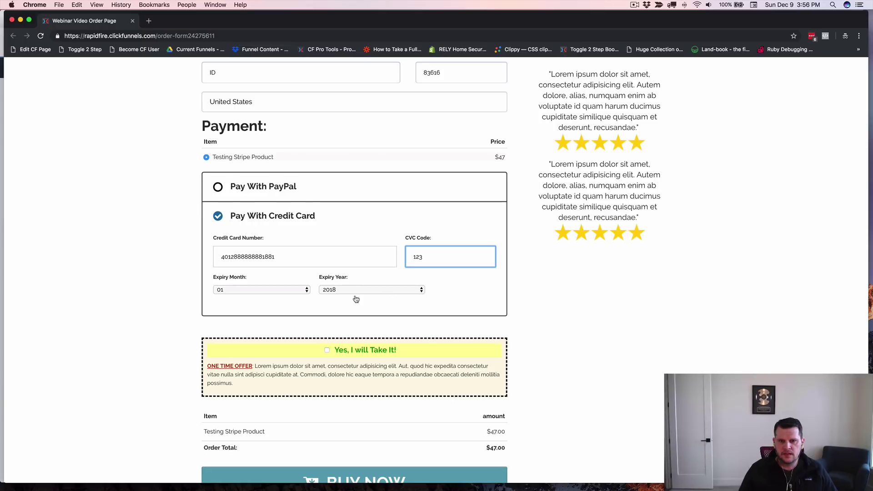
left_click(355, 291)
left_click(344, 307)
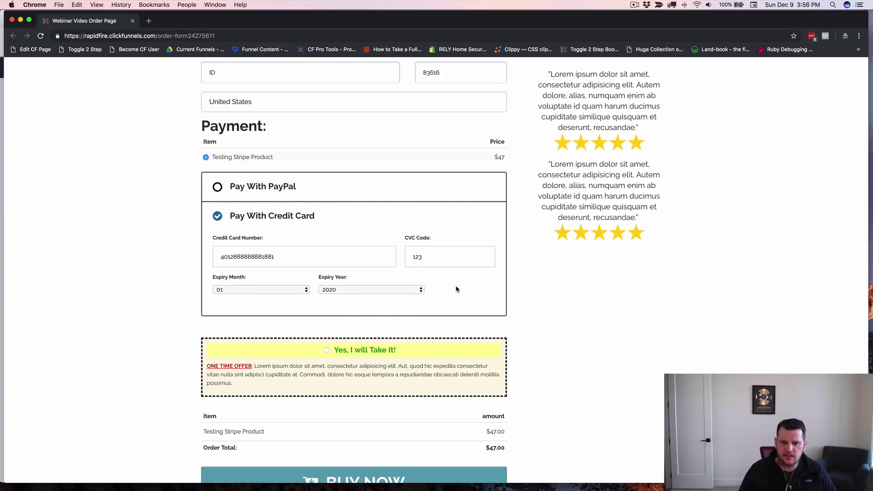
Step: Add the Stripe Bump Product for an $84.00 total and submit with BUY NOW
scroll(461, 286, "down", 3)
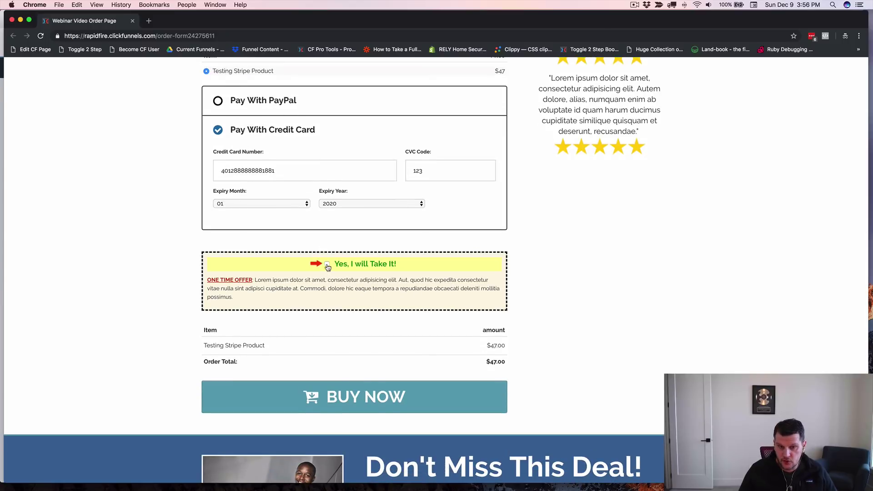
left_click(327, 264)
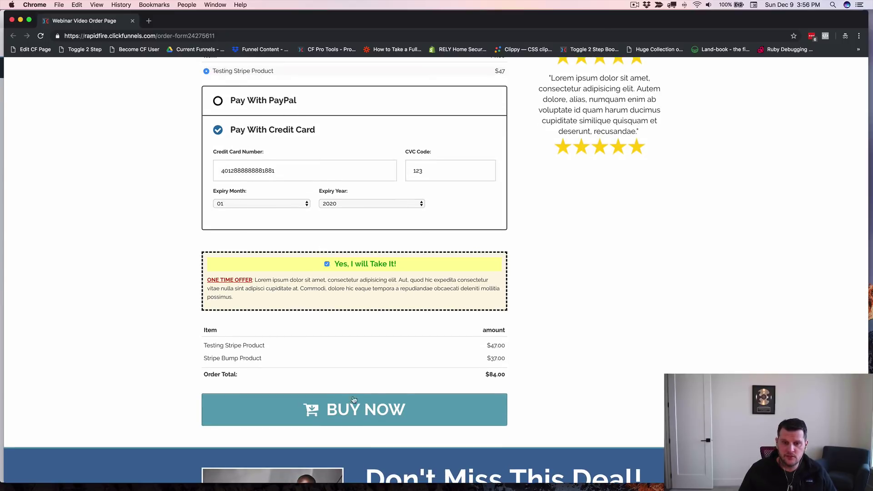
left_click(360, 413)
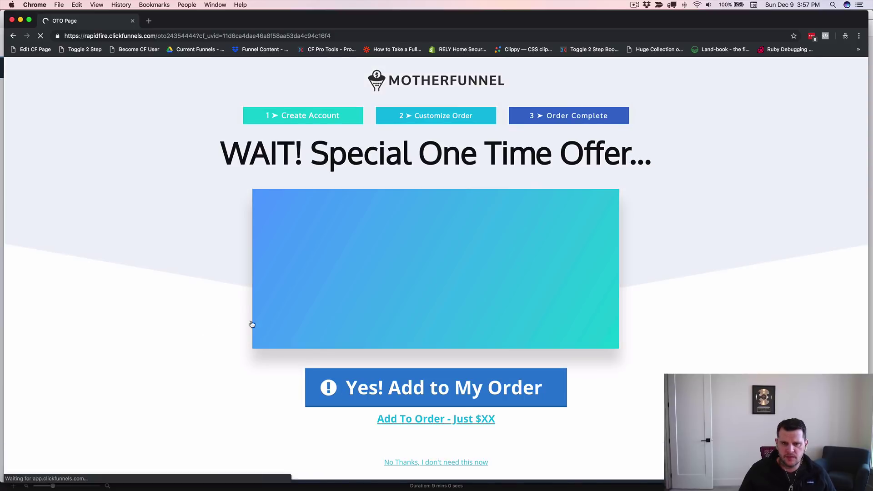
Step: Accept the one-time offer with 'Yes! Add to My Order' on the OTO page
scroll(206, 325, "down", 3)
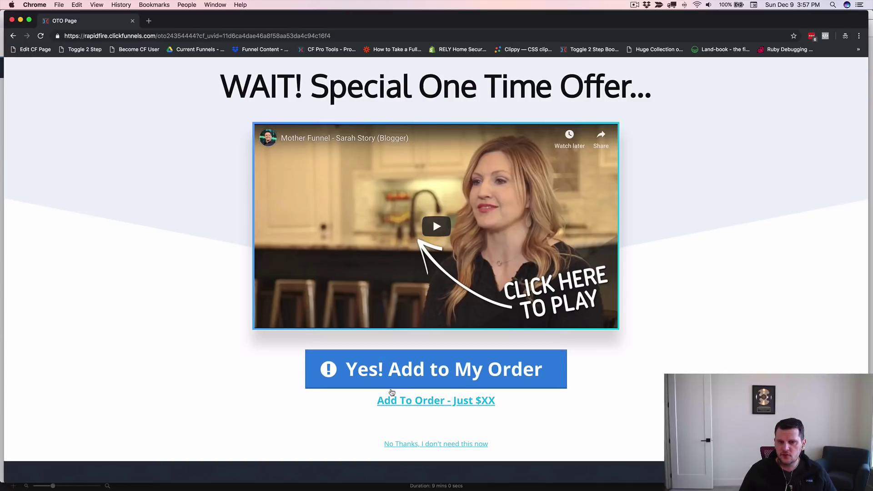
left_click(456, 378)
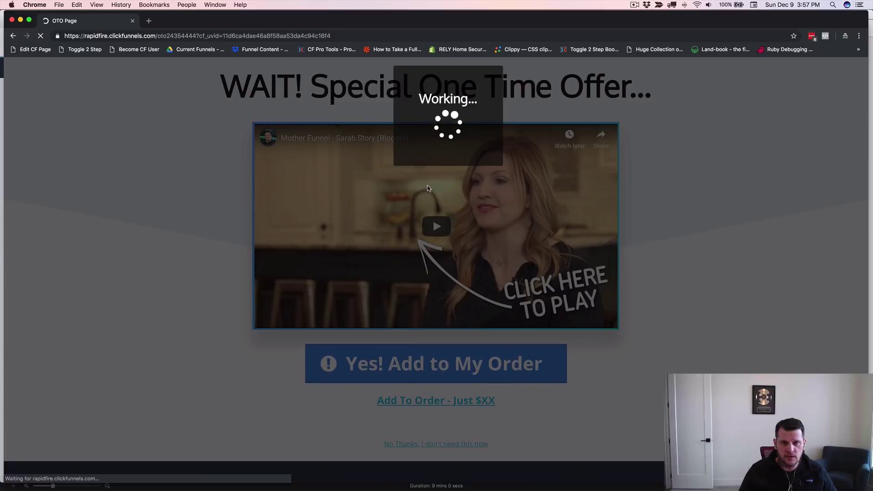